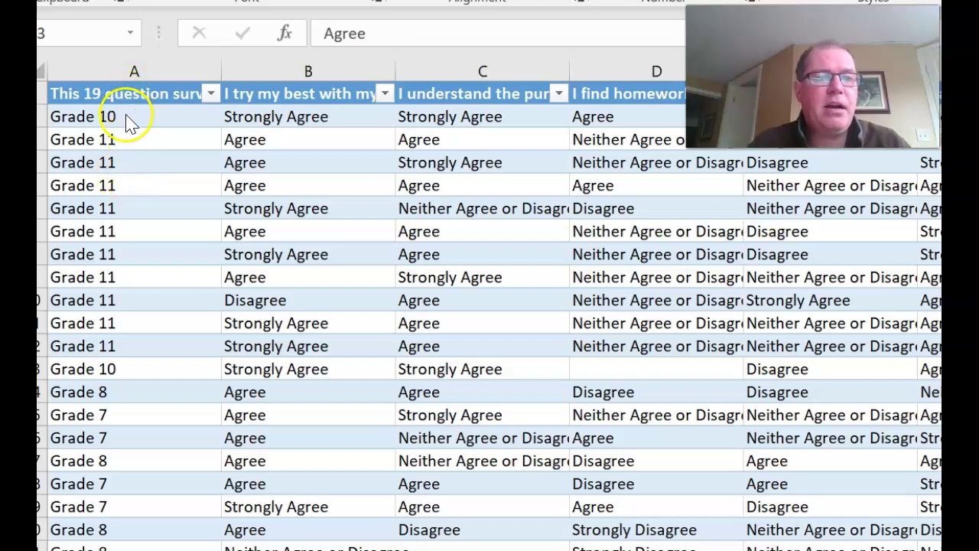
Review the survey question headings in columns B through E
key(Right)
click(297, 92)
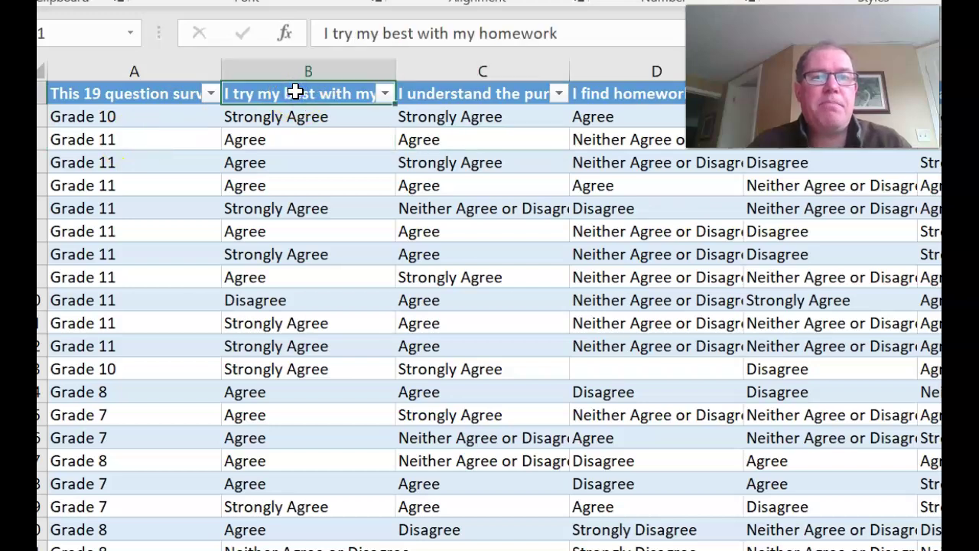
click(453, 92)
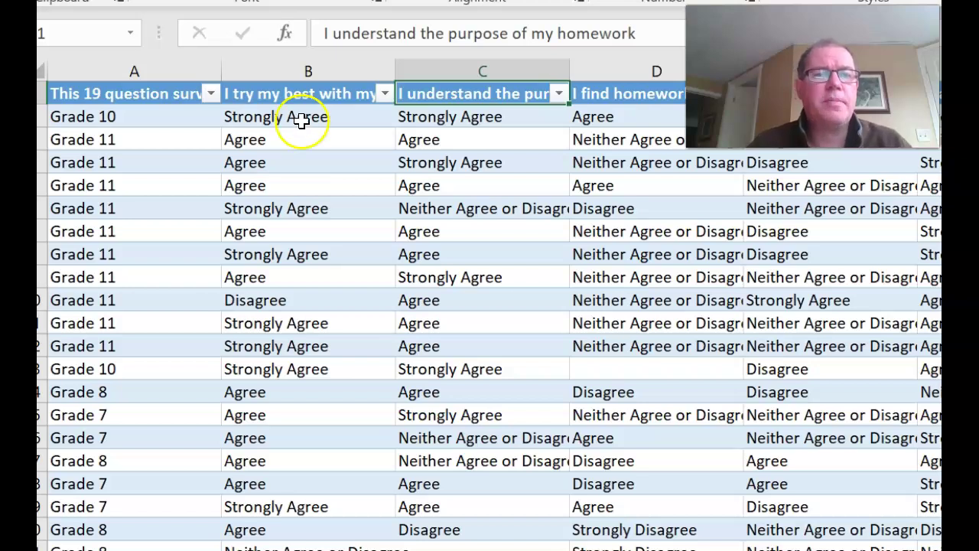
click(320, 98)
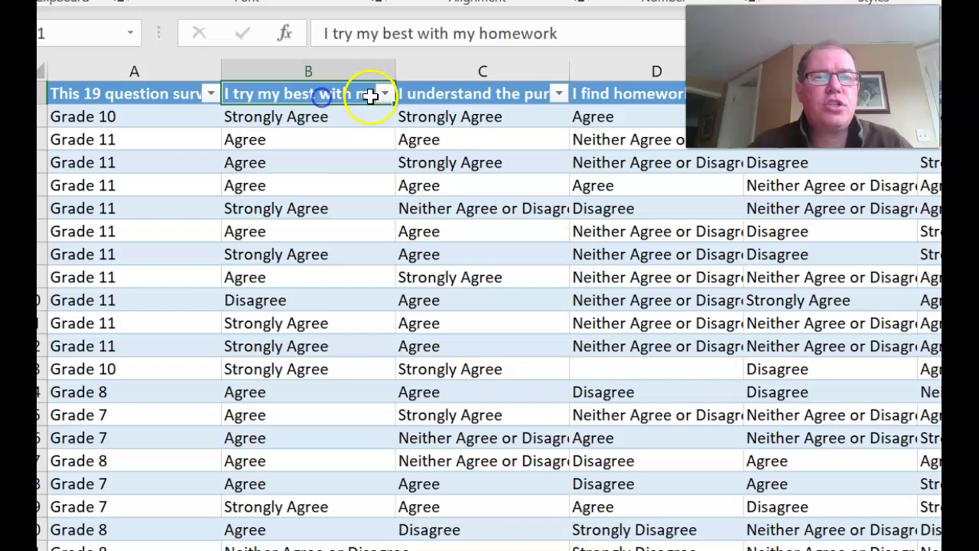
click(457, 93)
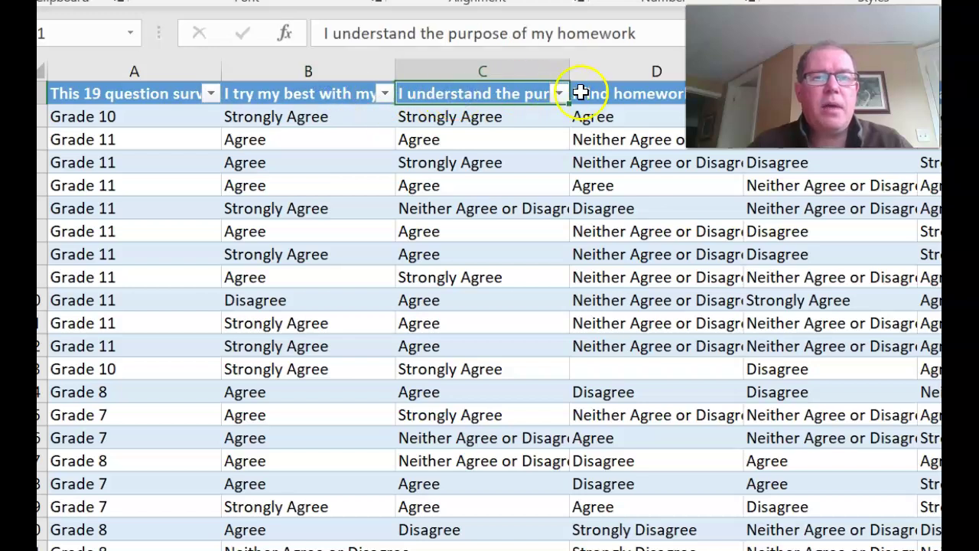
click(605, 97)
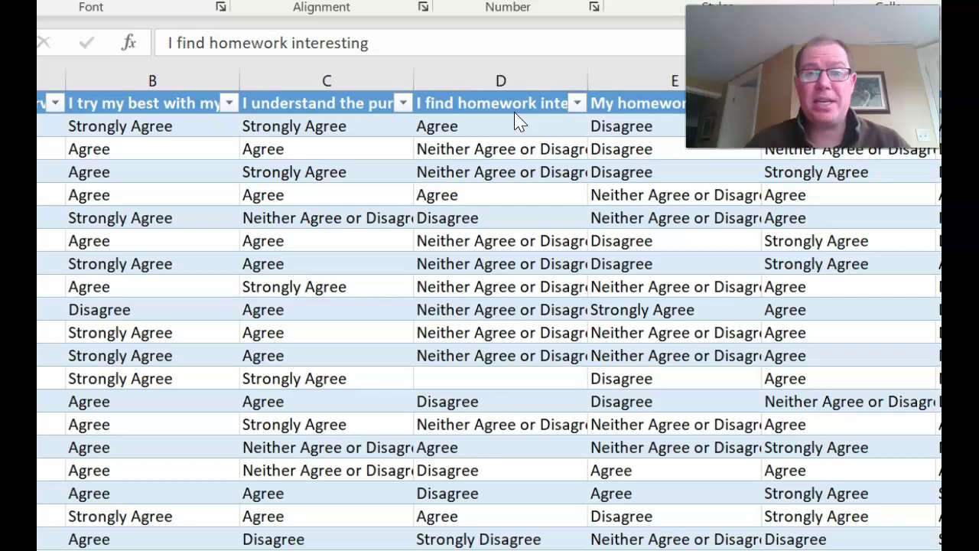
click(622, 103)
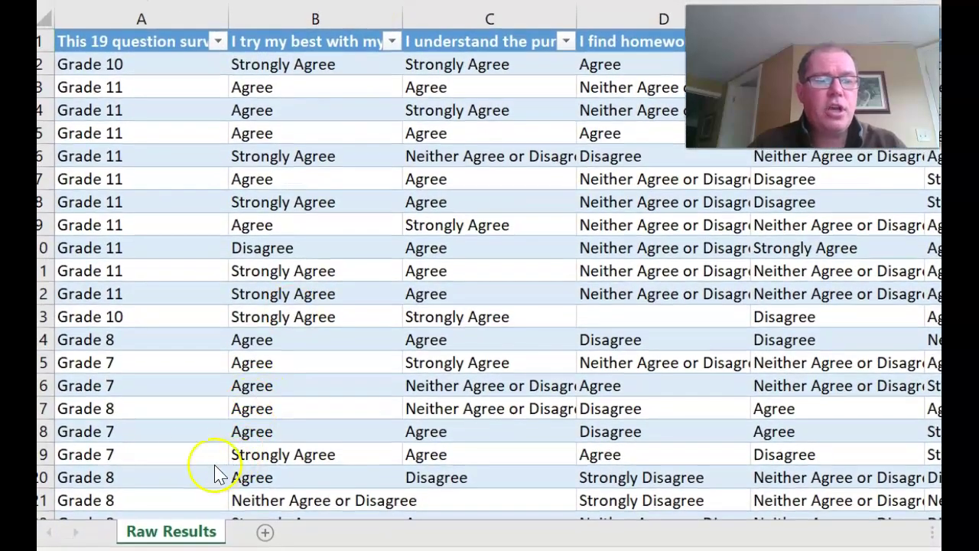
Copy the whole Raw Results sheet and paste it at A1 of a new Sheet4
click(44, 15)
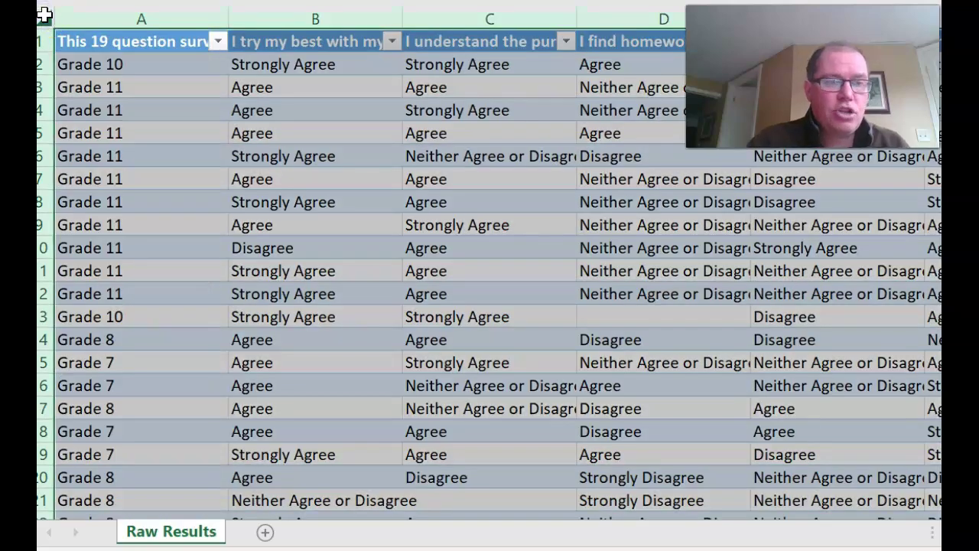
key(ctrl+c)
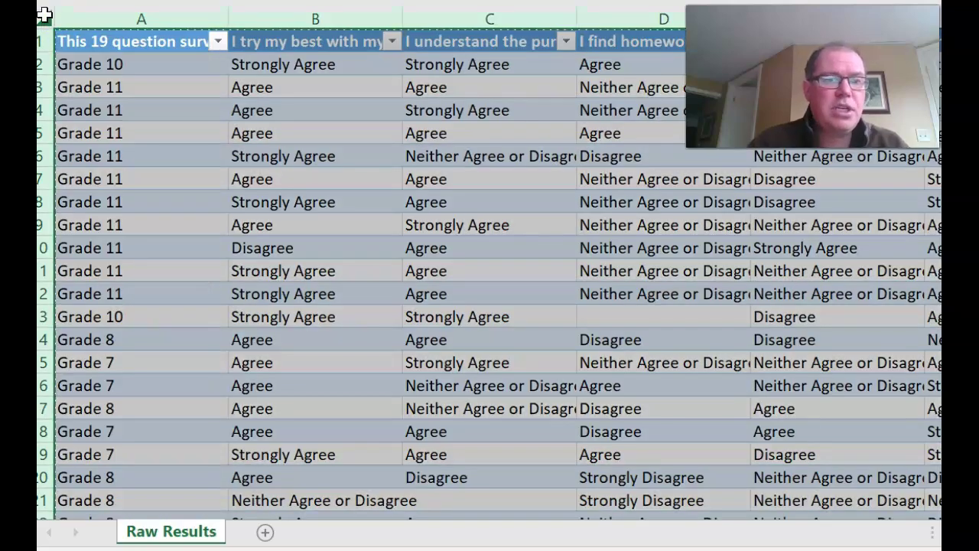
click(272, 533)
key(ctrl+v)
click(187, 67)
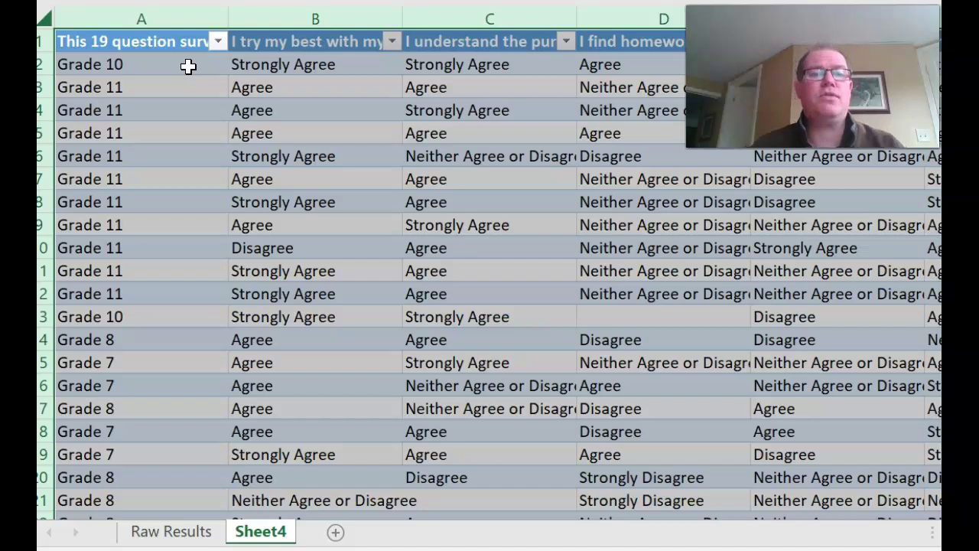
Select the response columns B through D on Sheet4
click(264, 110)
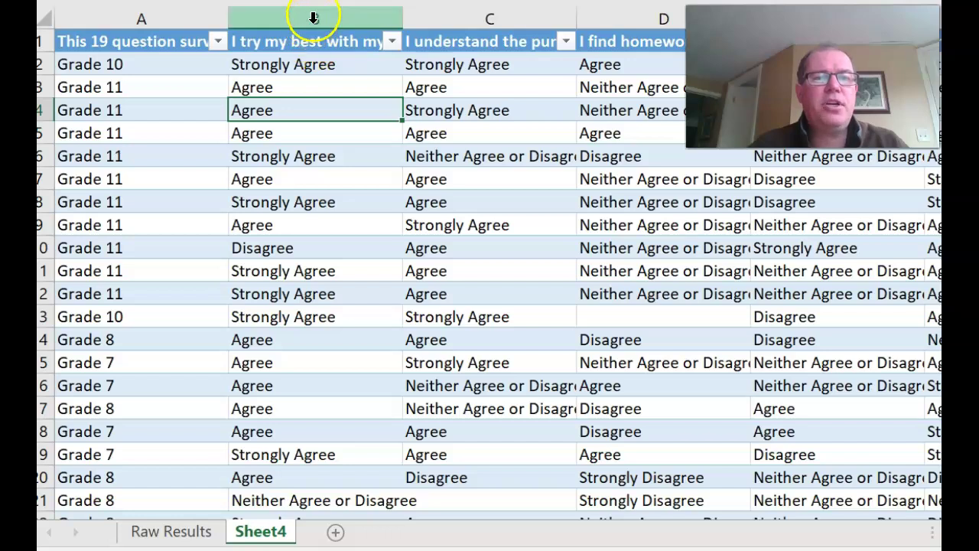
drag(320, 18, 634, 9)
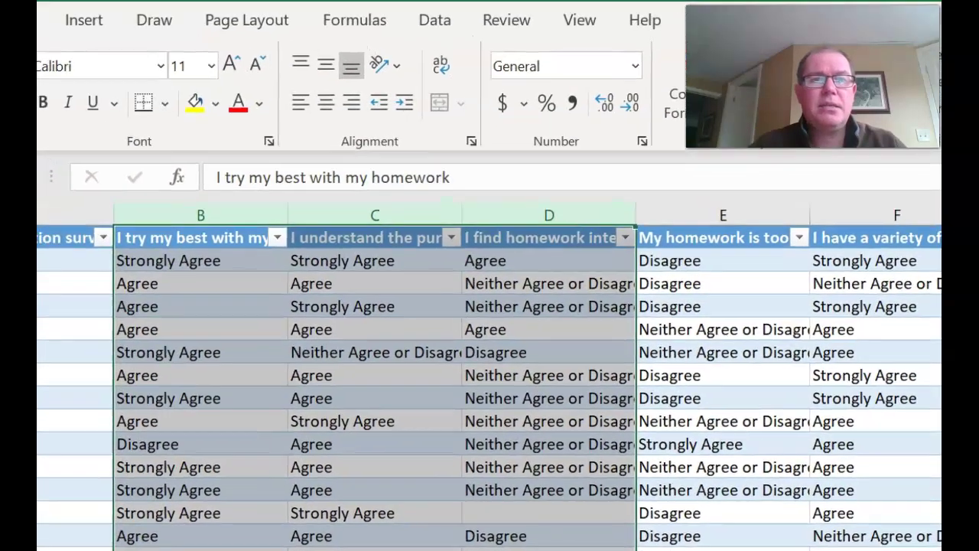
click(255, 319)
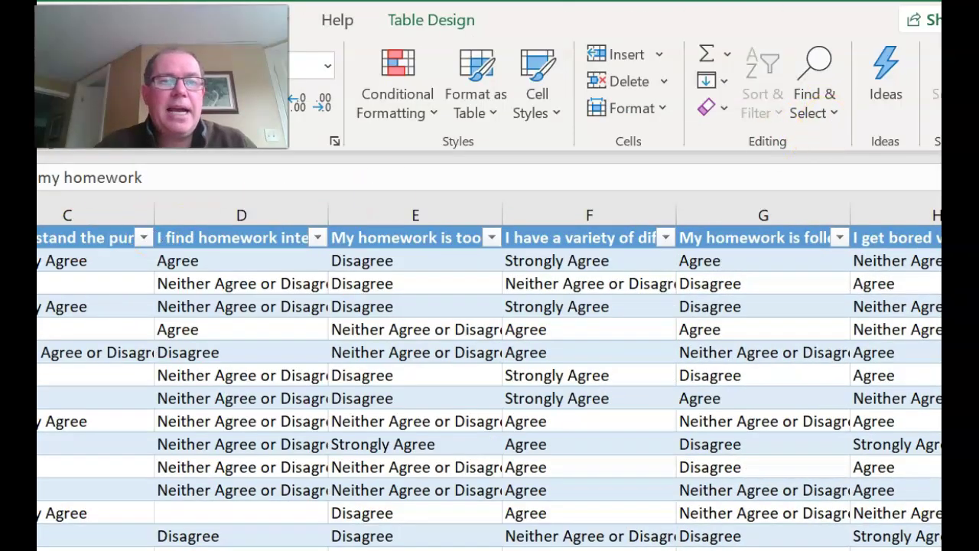
drag(67, 215, 241, 215)
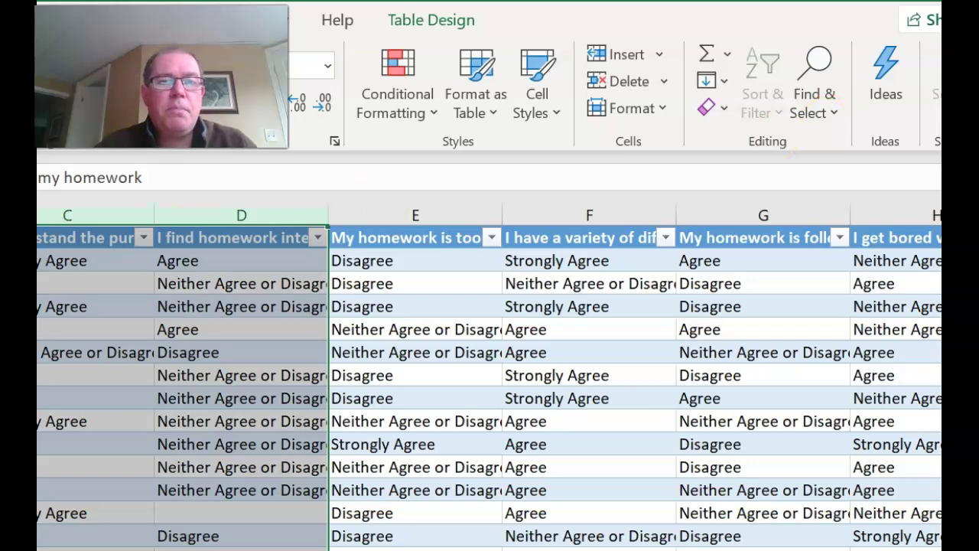
drag(67, 215, 225, 207)
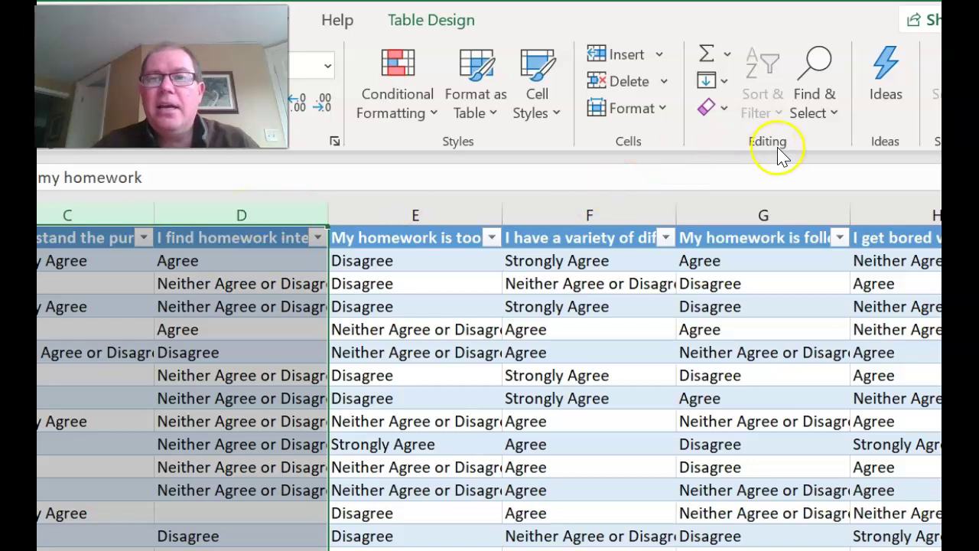
Open Find and Replace and clear the old search value 4 and replacement 2
click(834, 106)
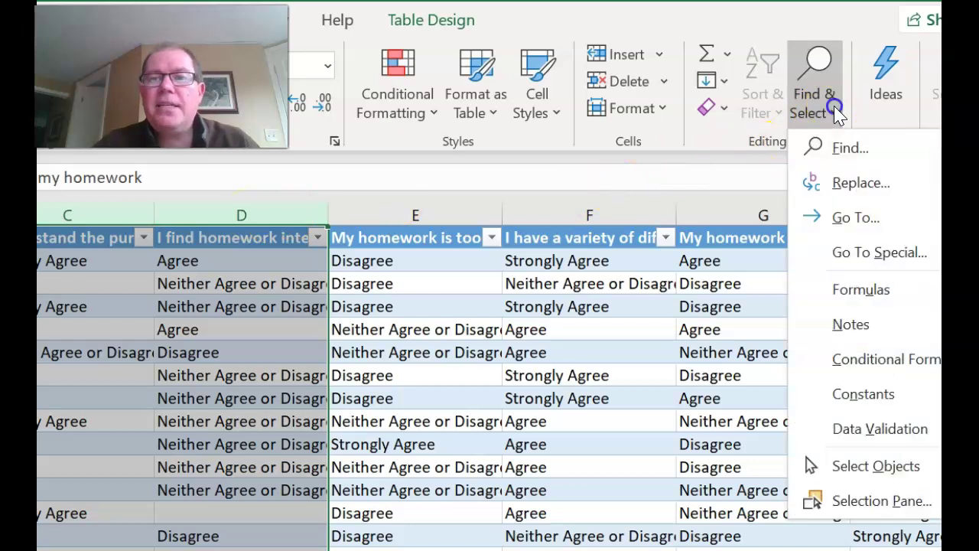
click(846, 184)
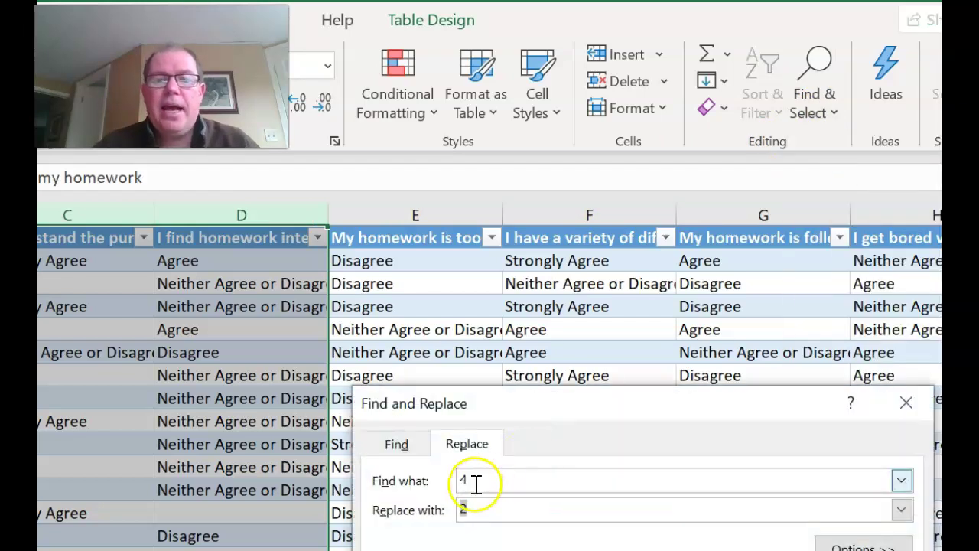
click(470, 482)
key(BackSpace)
click(470, 510)
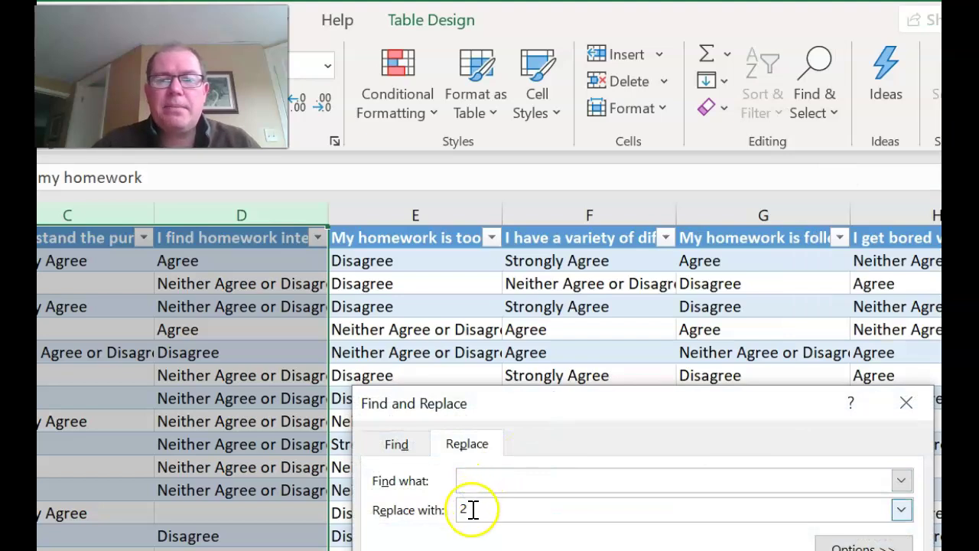
key(BackSpace)
Replace every 'Agree' with 4, acknowledging the 2352 replacements
click(477, 483)
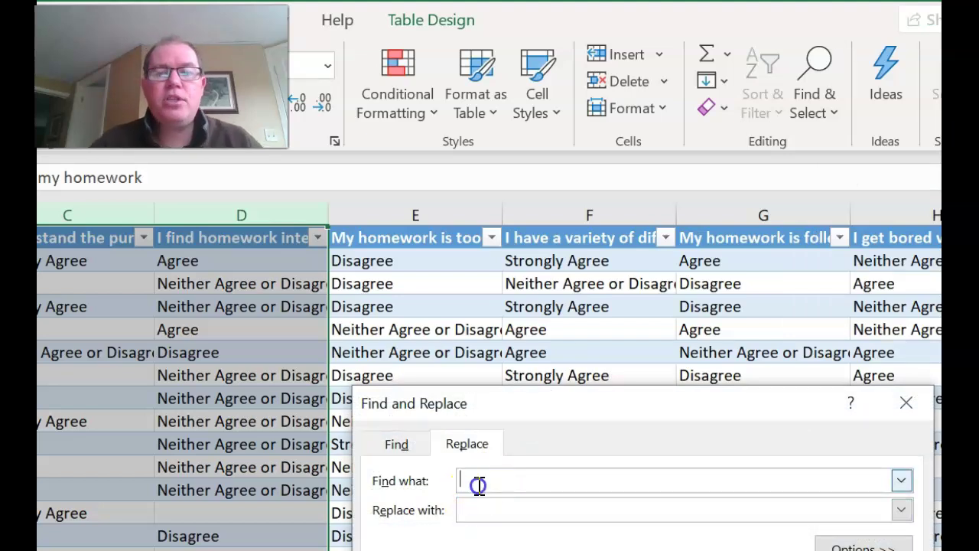
text(Agree)
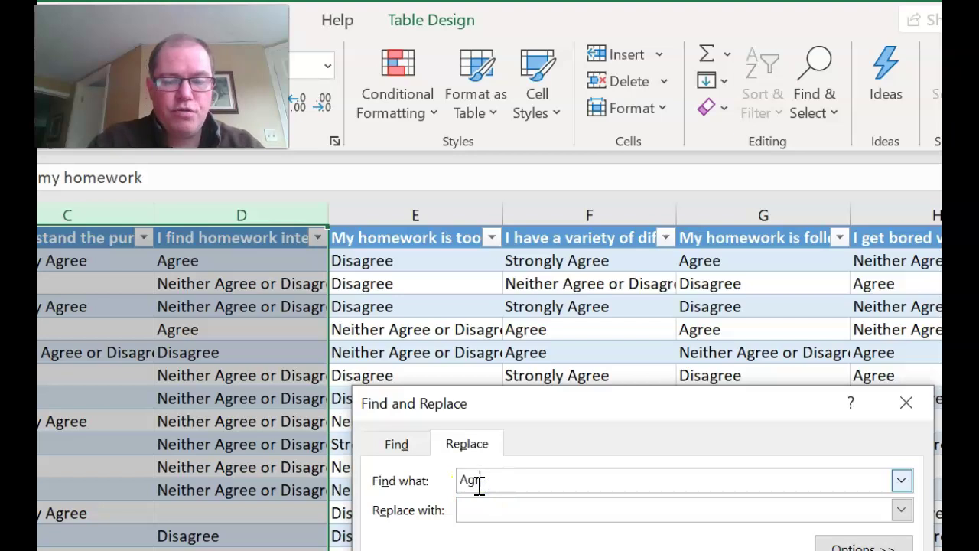
click(484, 511)
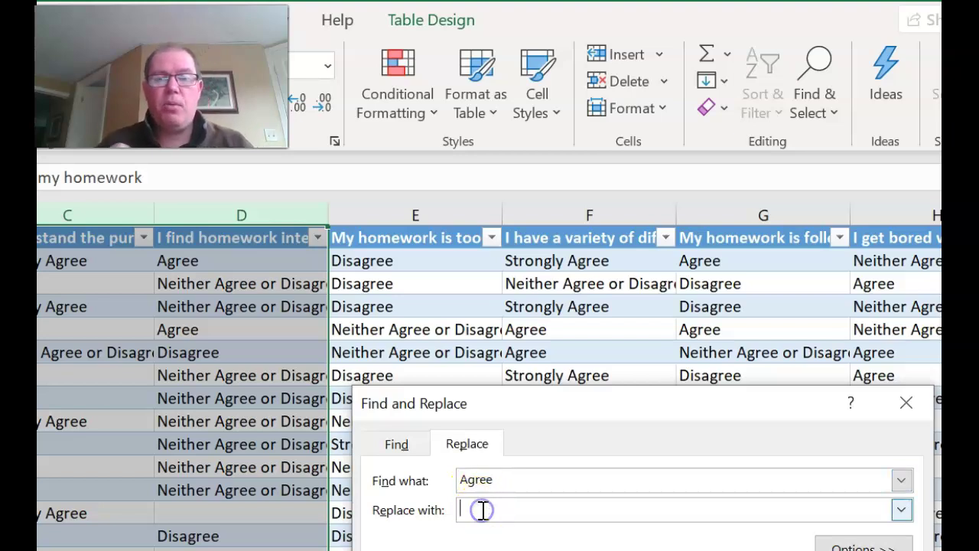
text(4)
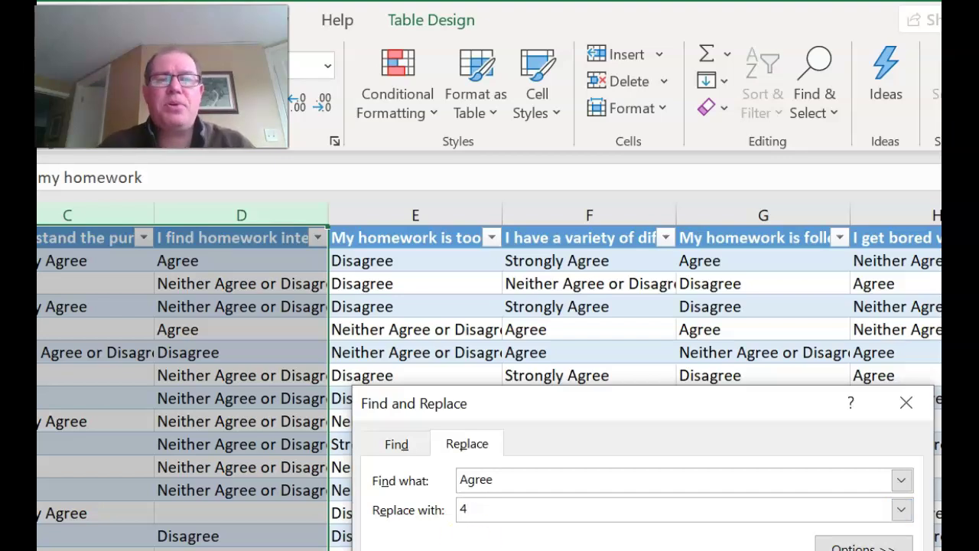
key(alt+a)
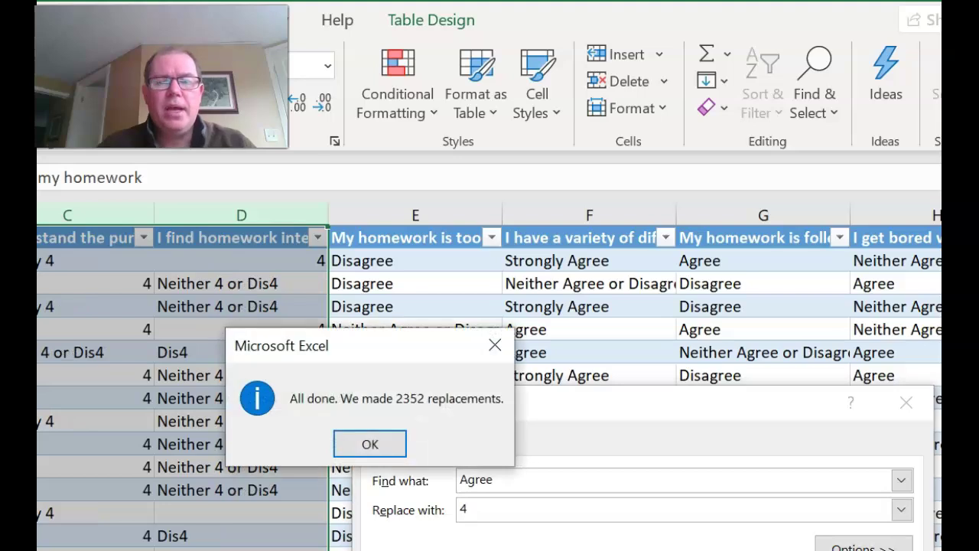
click(390, 453)
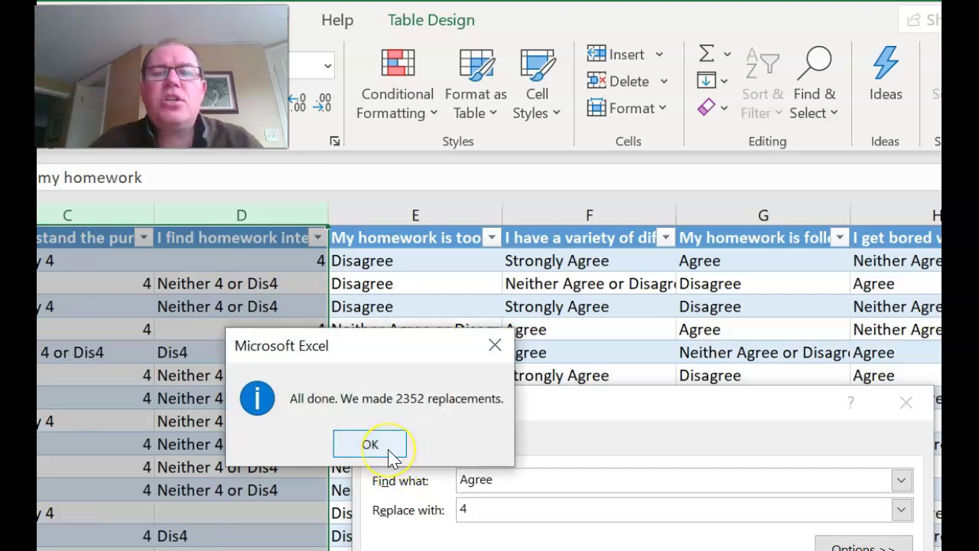
click(390, 452)
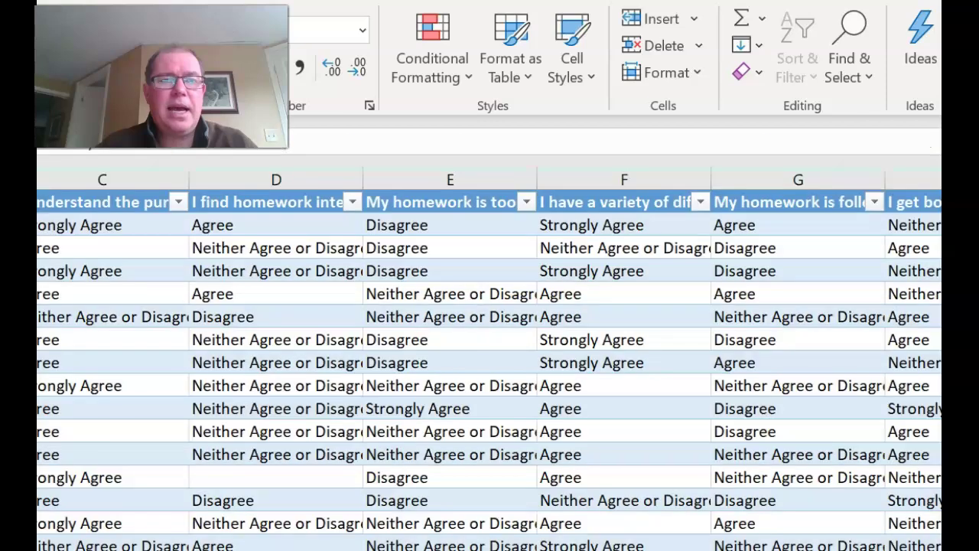
Reselect response columns B through D after restoring the original answers
drag(42, 168, 212, 164)
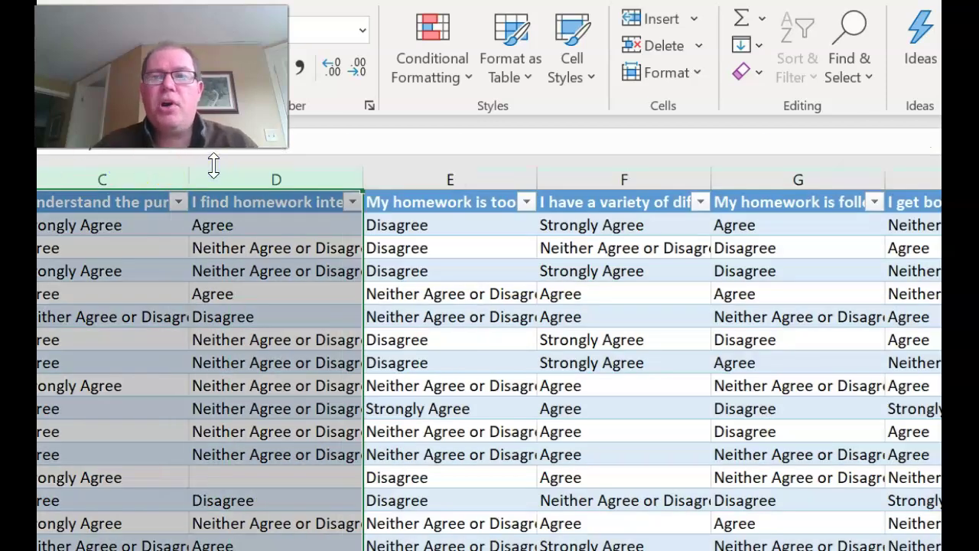
Replace all 'Strongly Disagree' answers with 1, giving 148 replacements
click(868, 81)
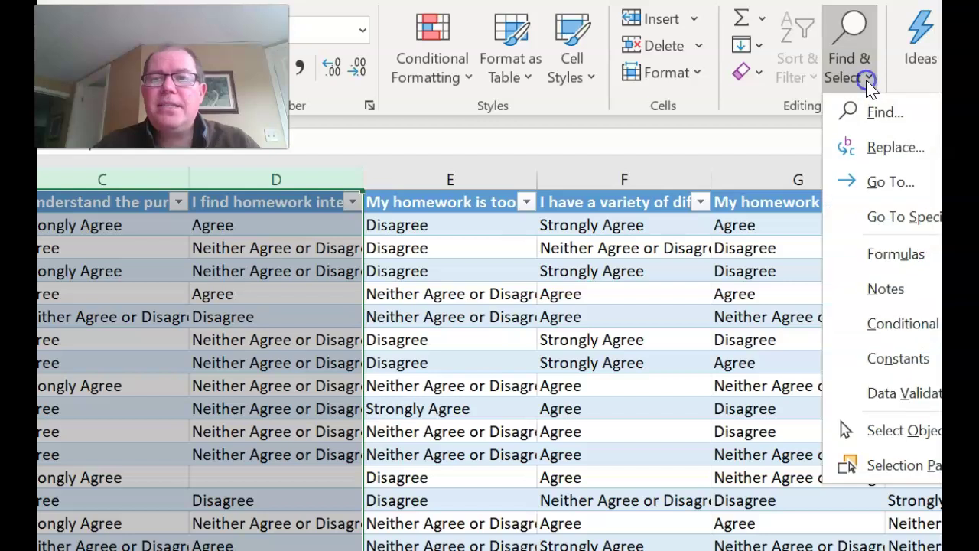
click(879, 148)
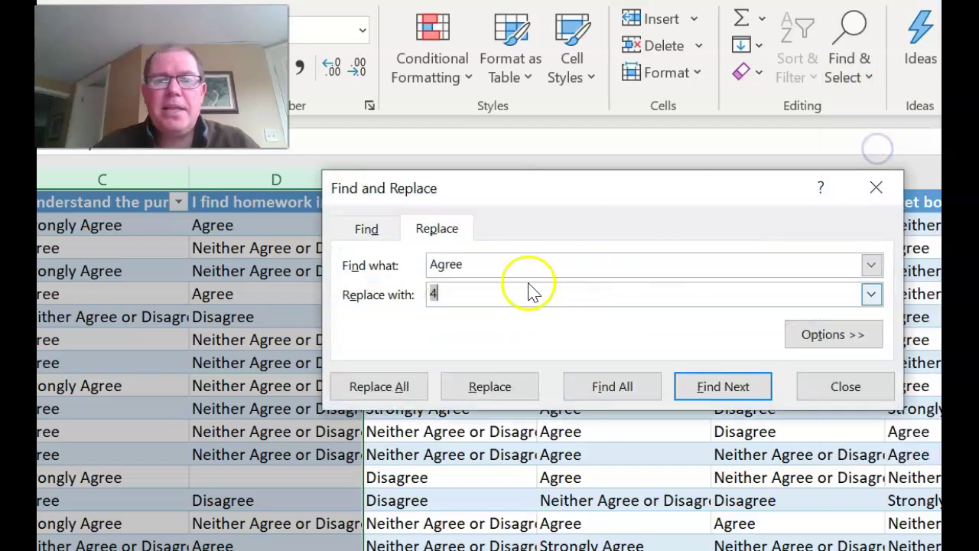
double_click(444, 267)
text(S)
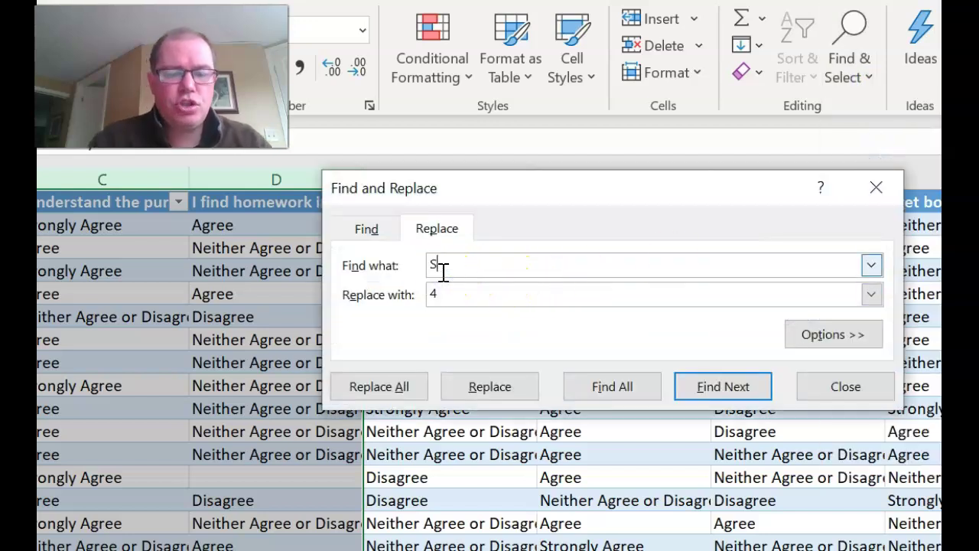
text(trongly )
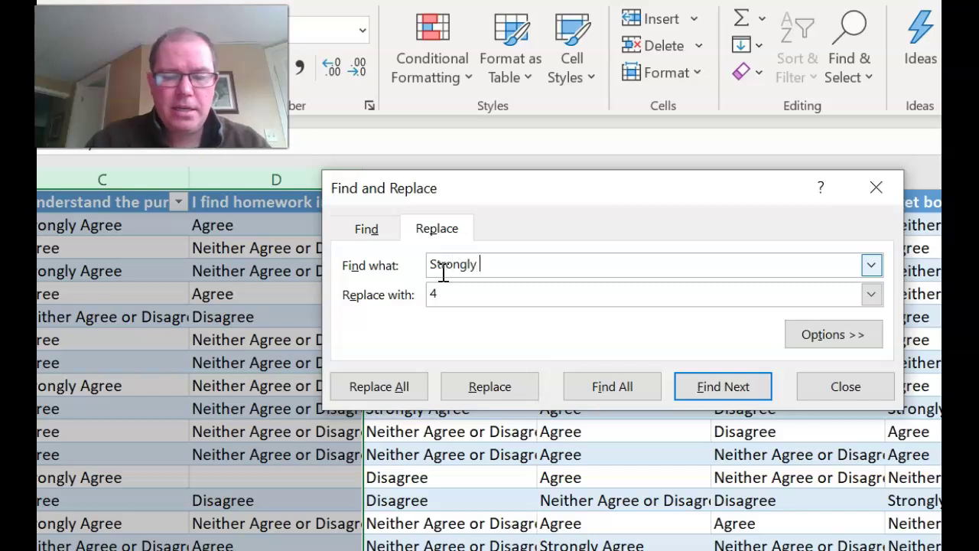
text(Disagree)
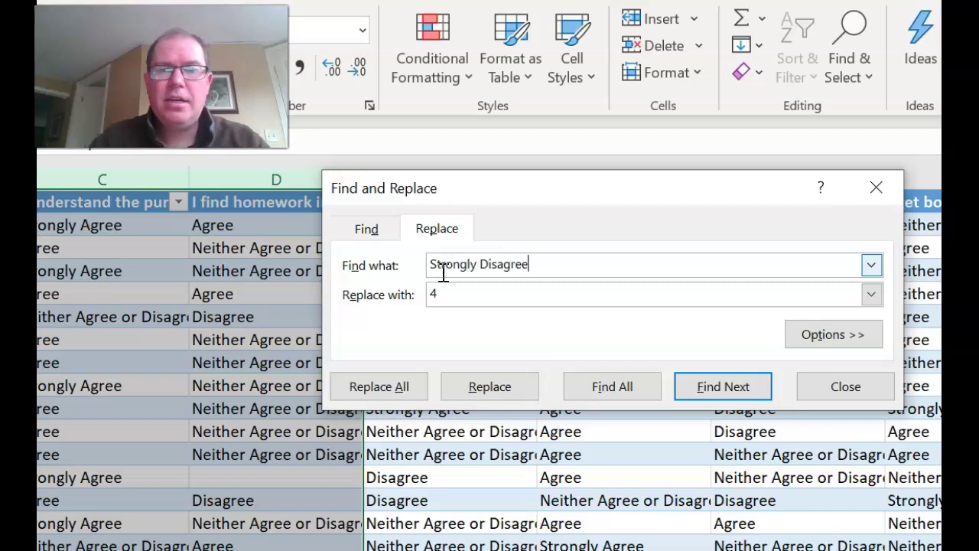
click(443, 285)
double_click(437, 292)
key(BackSpace)
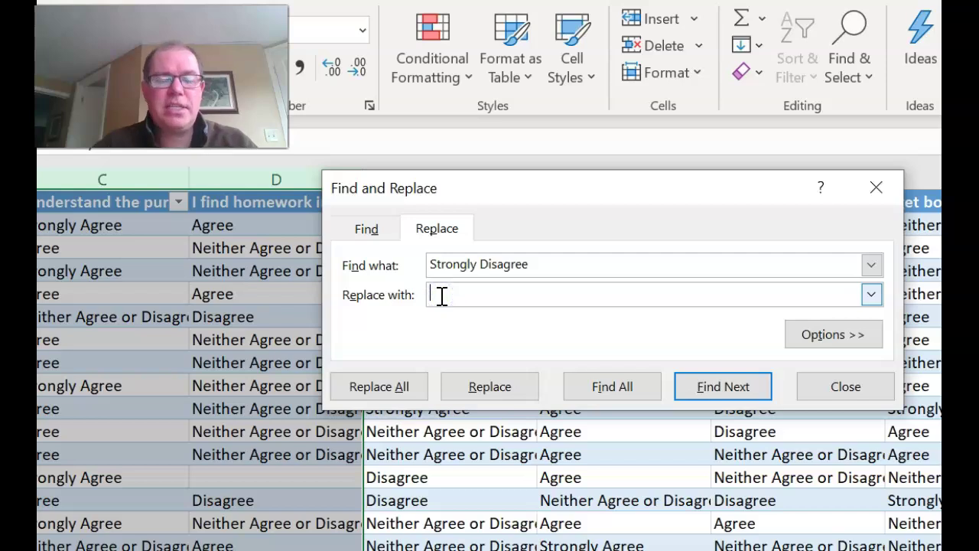
text(1)
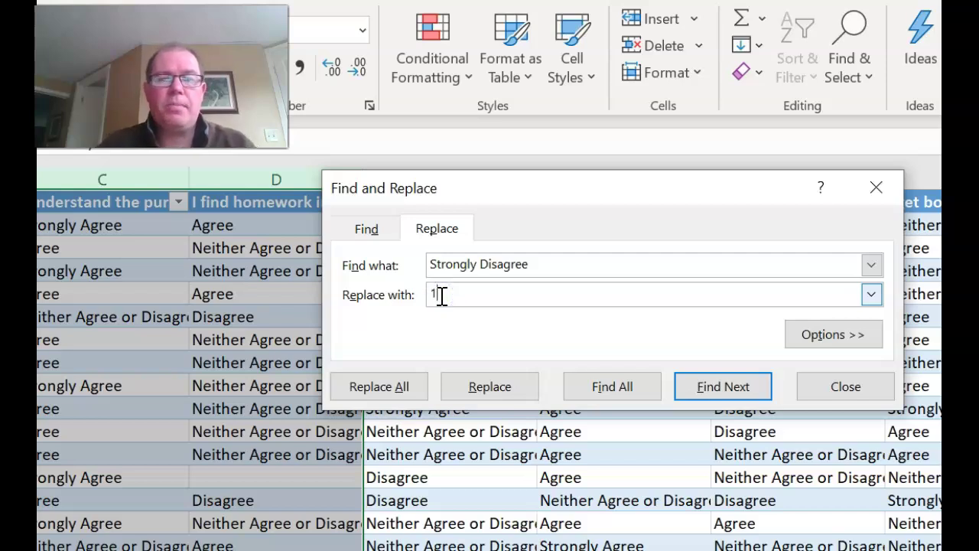
click(376, 391)
click(402, 406)
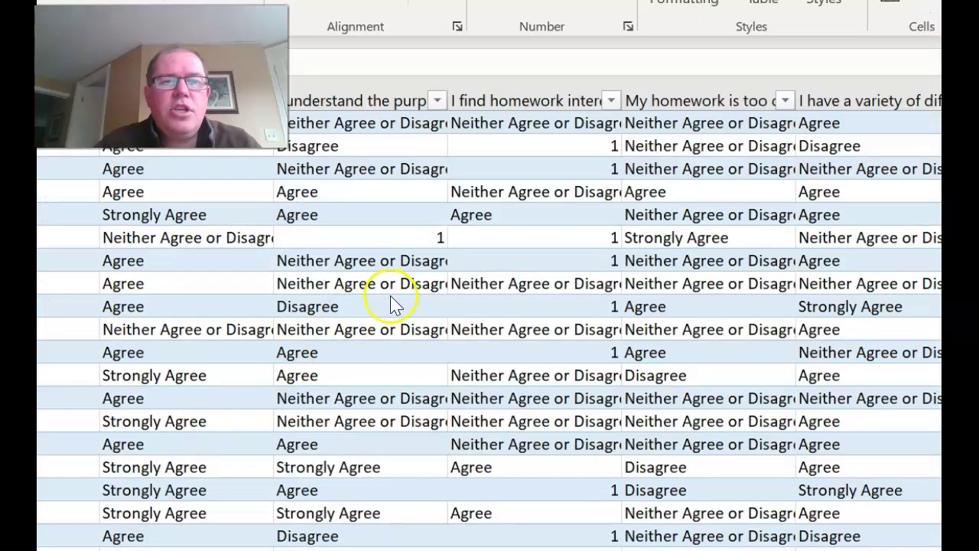
Verify the recoded cells now read 1, then bring back Find and Replace
click(384, 235)
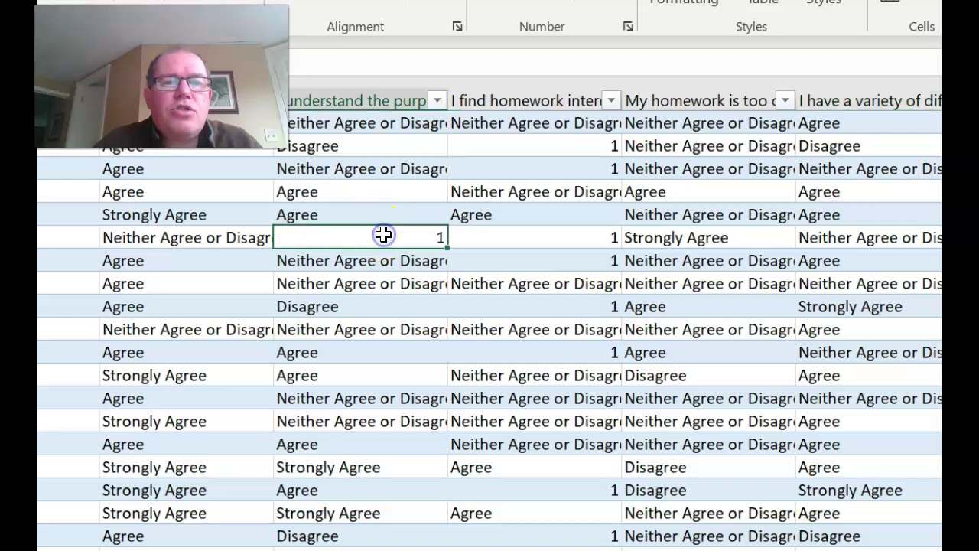
click(499, 237)
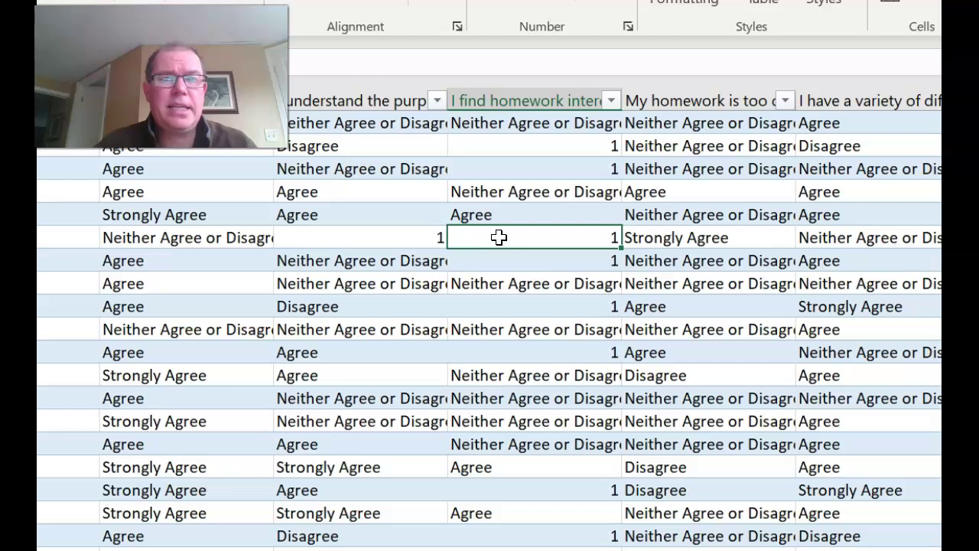
click(455, 258)
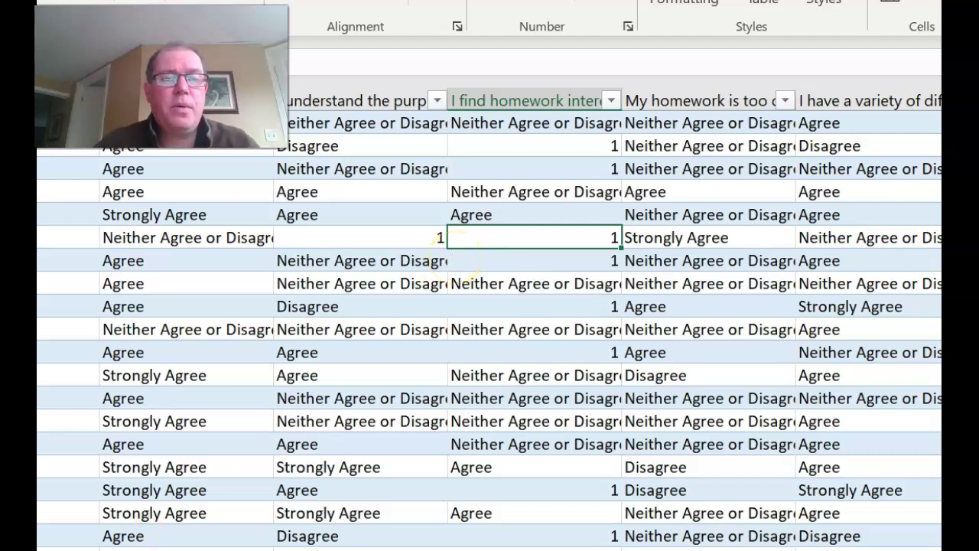
key(ctrl+h)
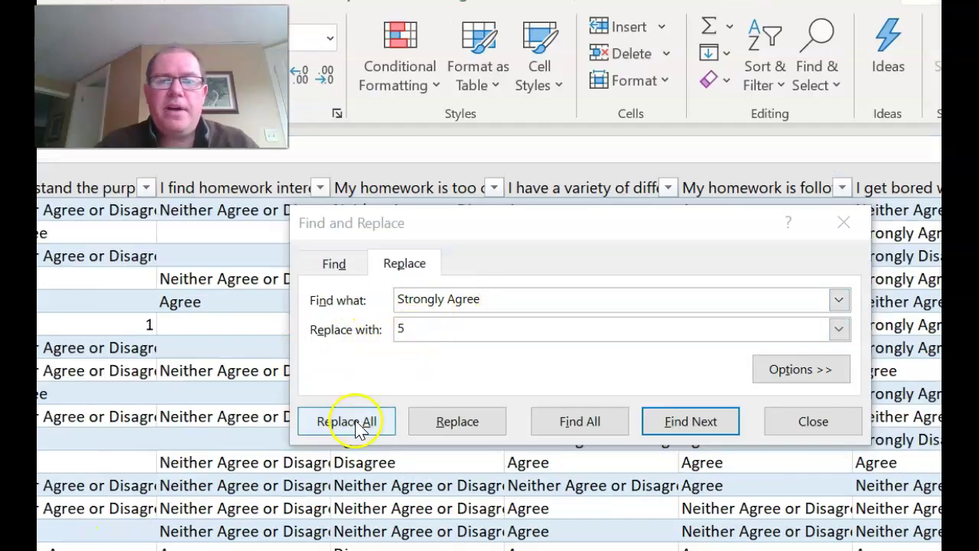
Replace all 'Strongly Agree' answers with 5, confirming the 1243 replacements
click(355, 424)
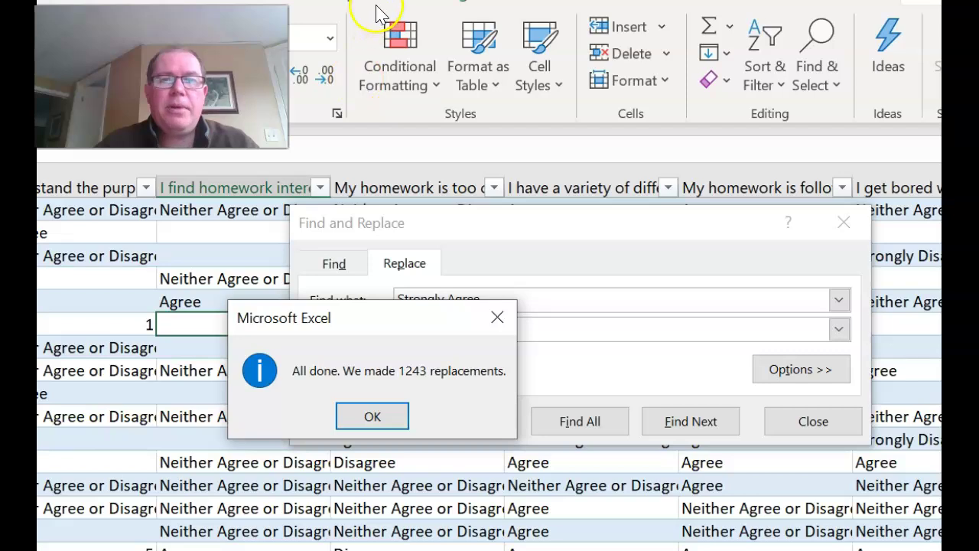
click(371, 415)
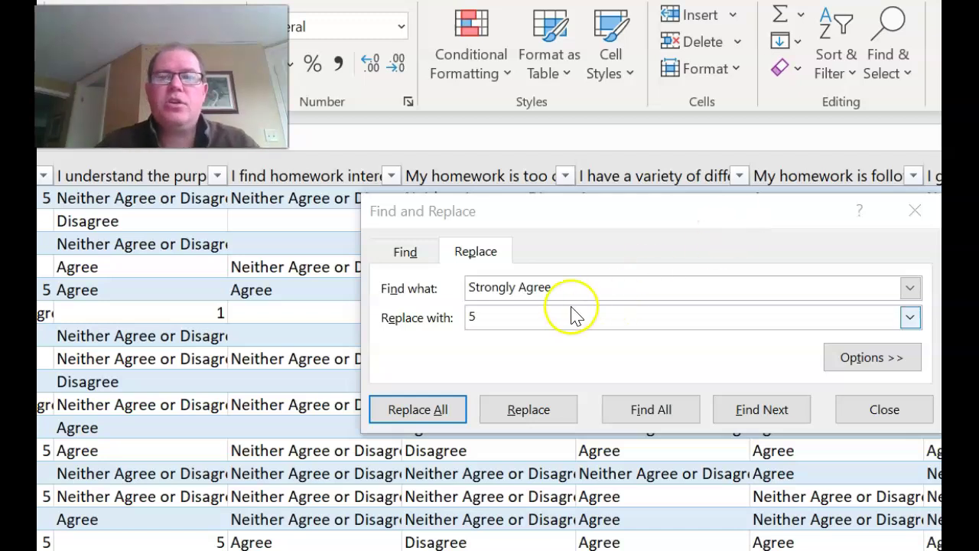
Replace every 'Neither Agree or Disagree' in columns B–D with 3, giving 456 replacements
click(535, 291)
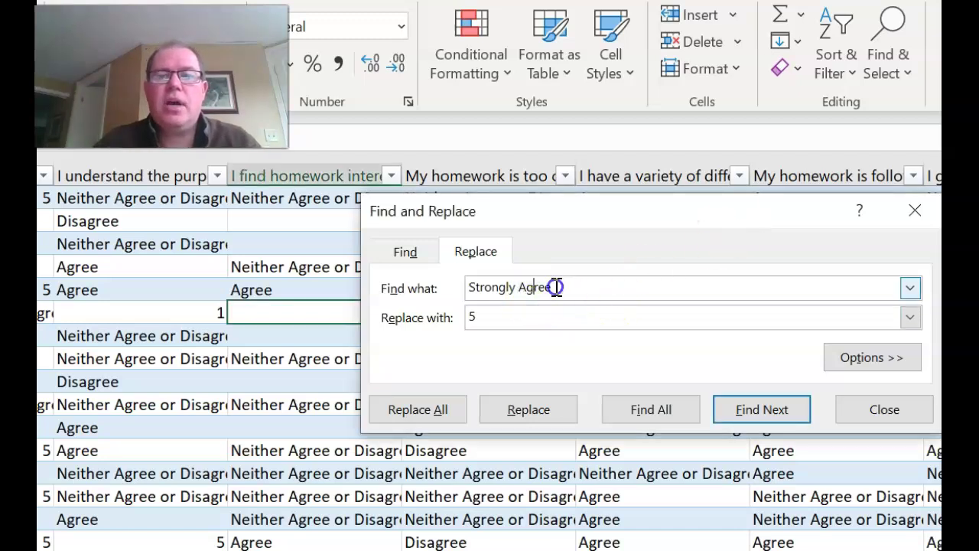
drag(556, 287, 433, 288)
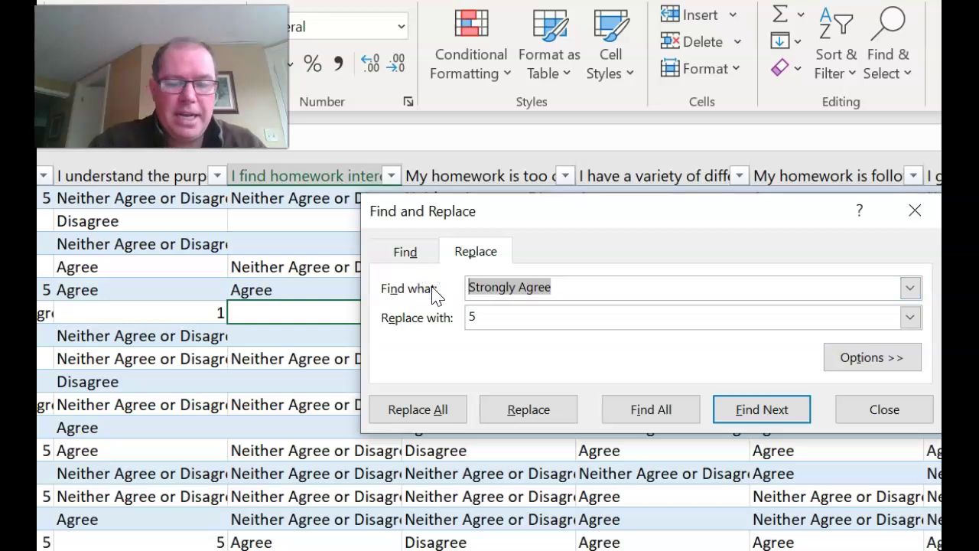
text(Neither A)
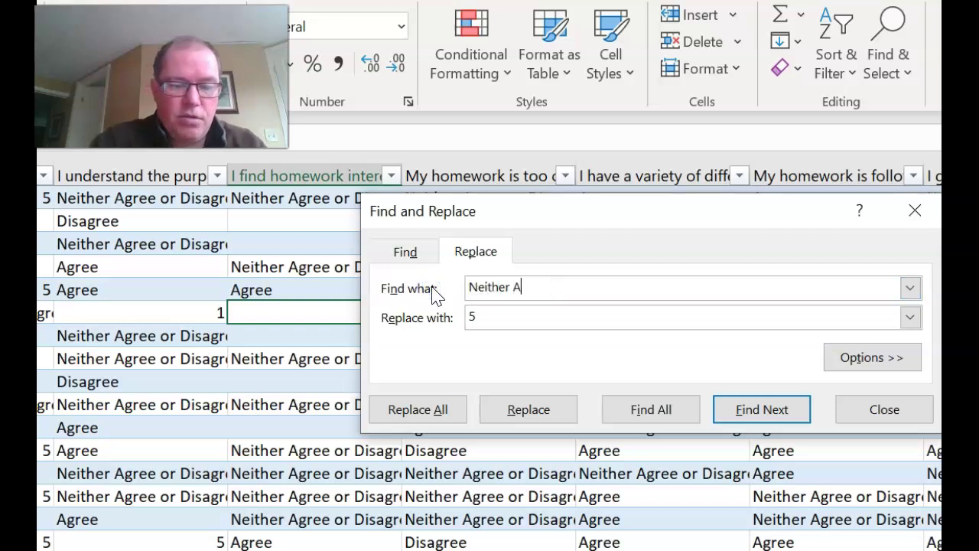
text(gree or Disagree)
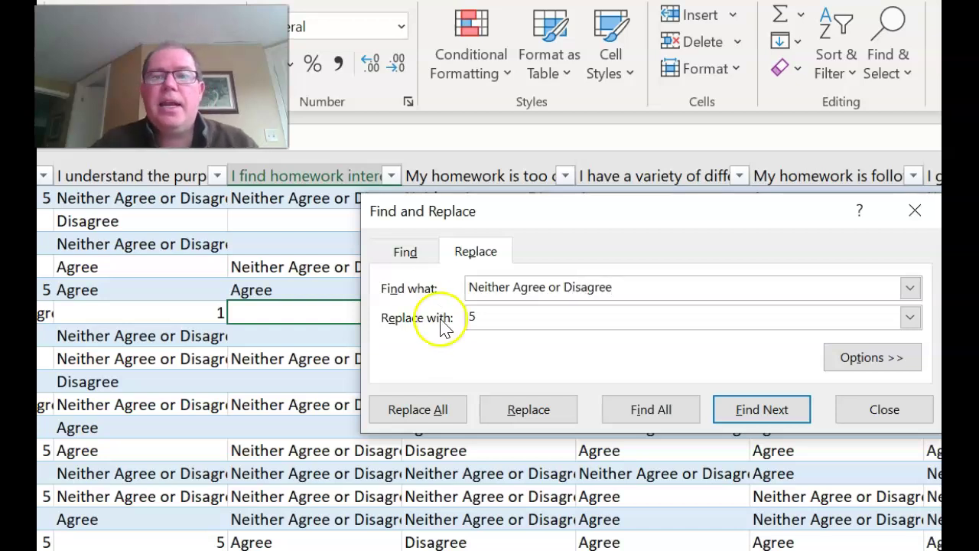
click(493, 316)
key(BackSpace)
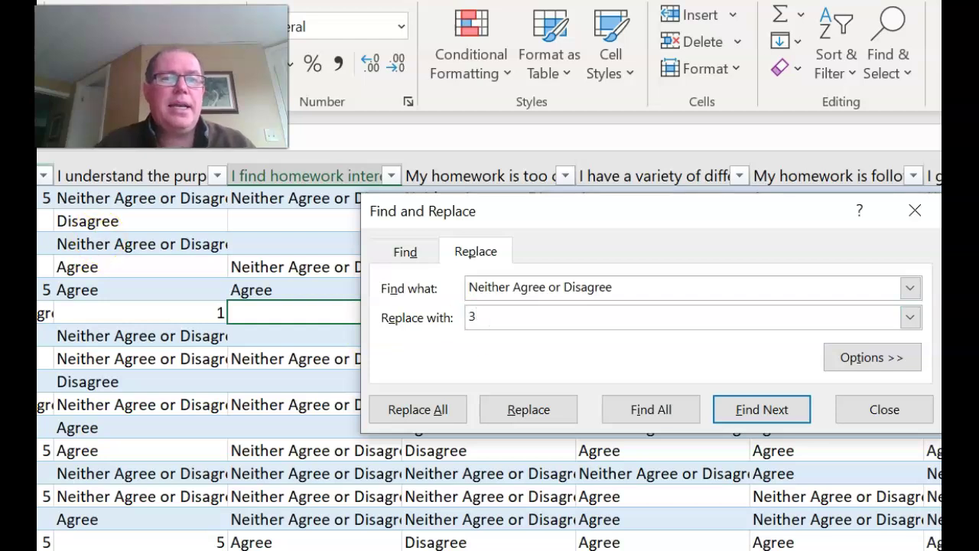
click(43, 179)
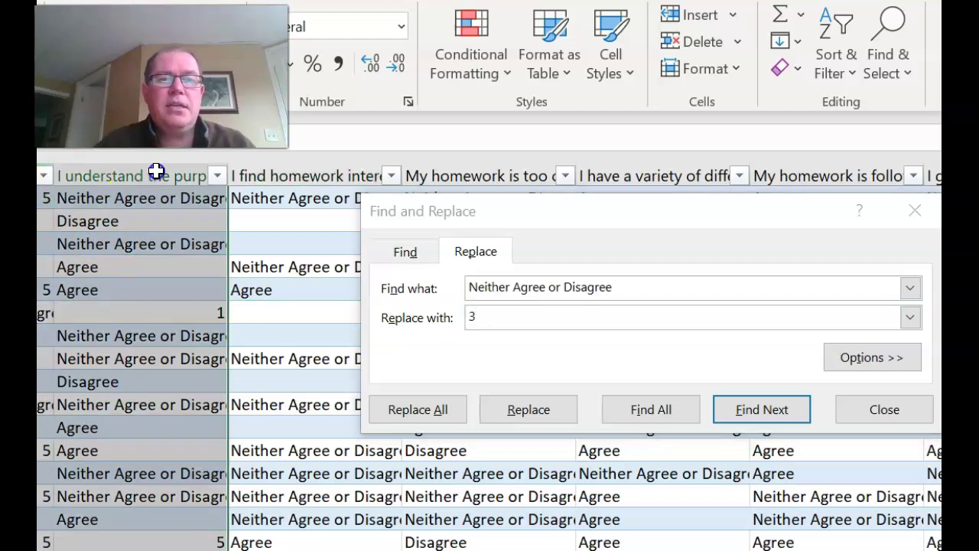
drag(43, 179, 248, 181)
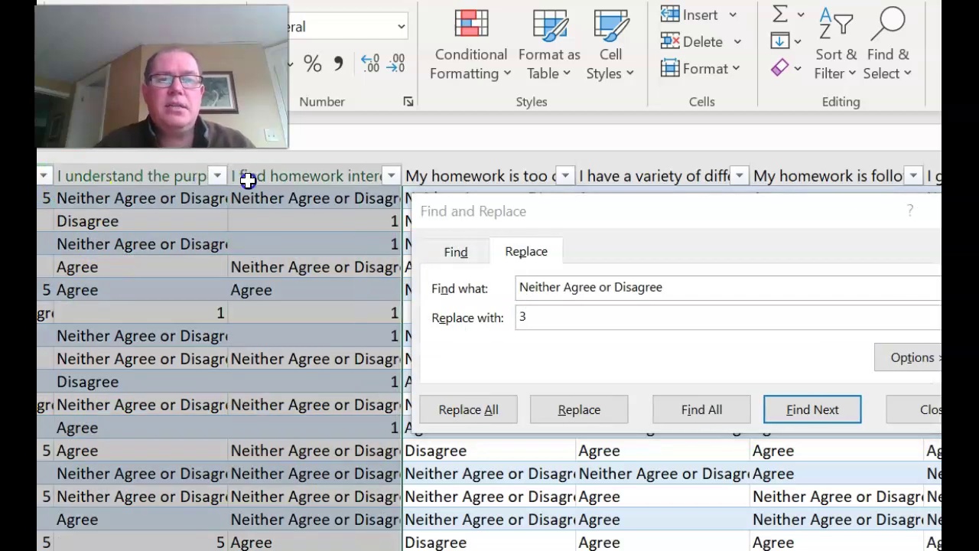
click(455, 413)
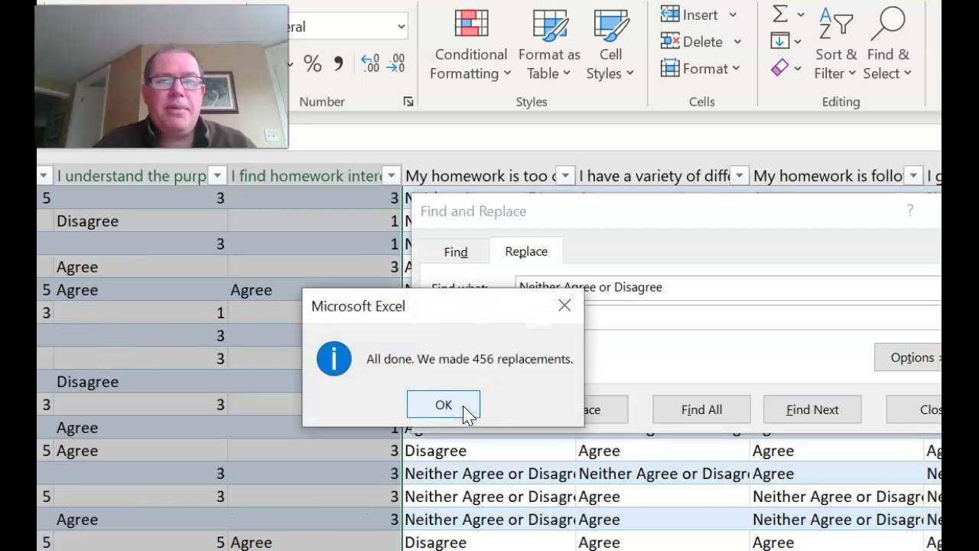
click(444, 406)
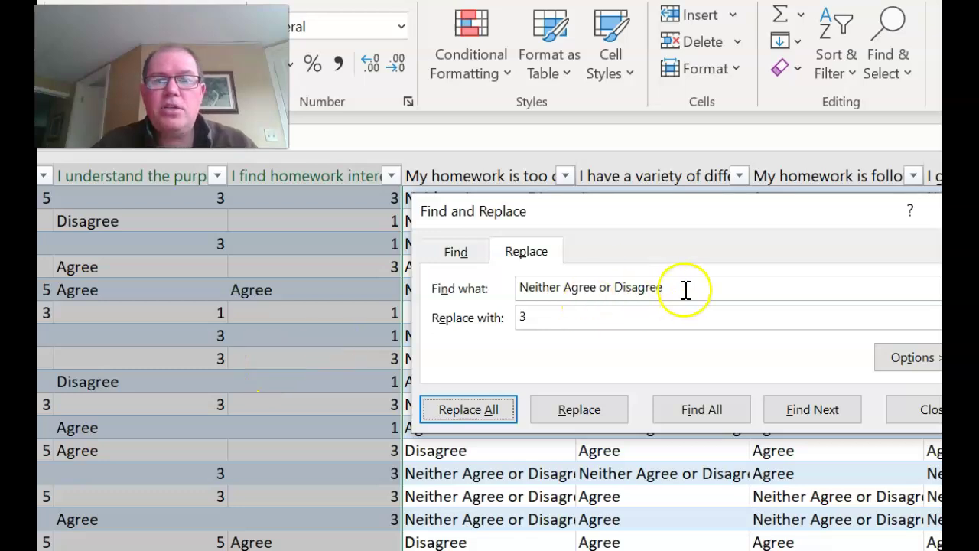
Replace all 'Disagree' answers in columns B–D with 2
click(617, 287)
key(BackSpace)
key(BackSpace)
key(BackSpace)
key(BackSpace)
key(BackSpace)
key(BackSpace)
key(BackSpace)
key(BackSpace)
key(BackSpace)
key(BackSpace)
key(BackSpace)
key(BackSpace)
key(BackSpace)
key(BackSpace)
key(BackSpace)
key(BackSpace)
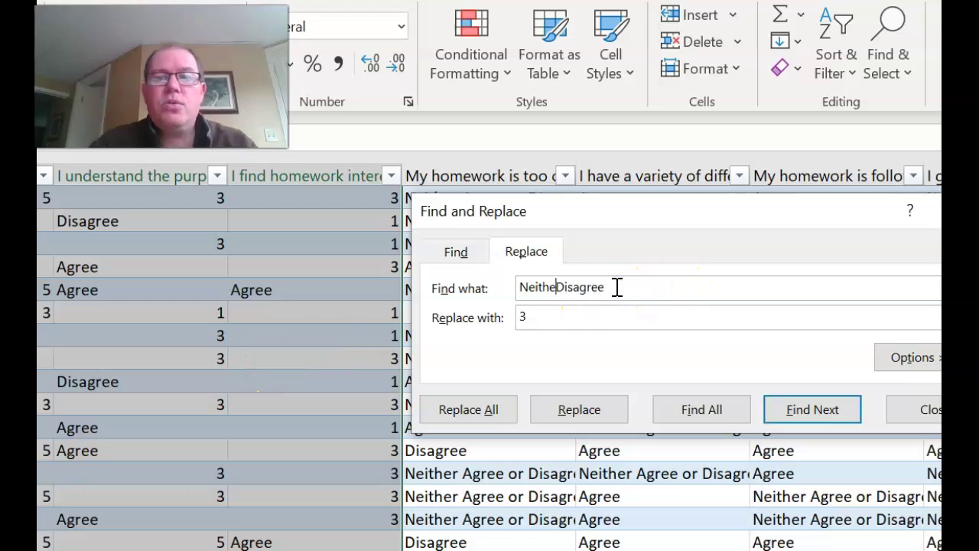
key(BackSpace)
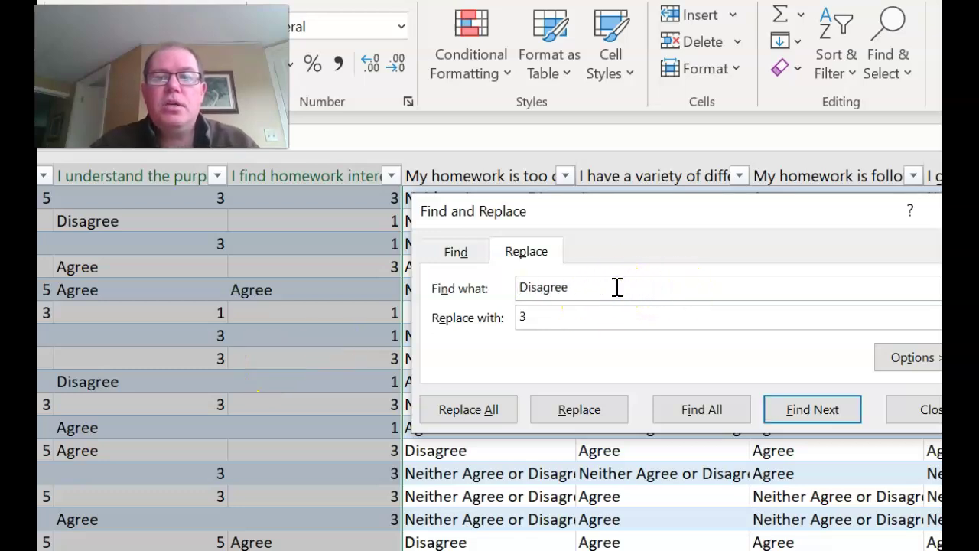
click(535, 313)
key(BackSpace)
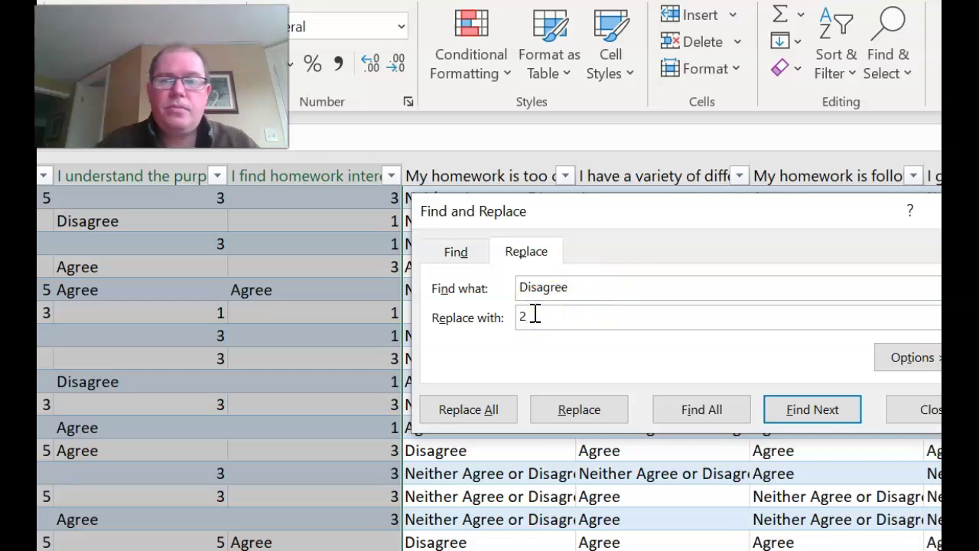
click(485, 413)
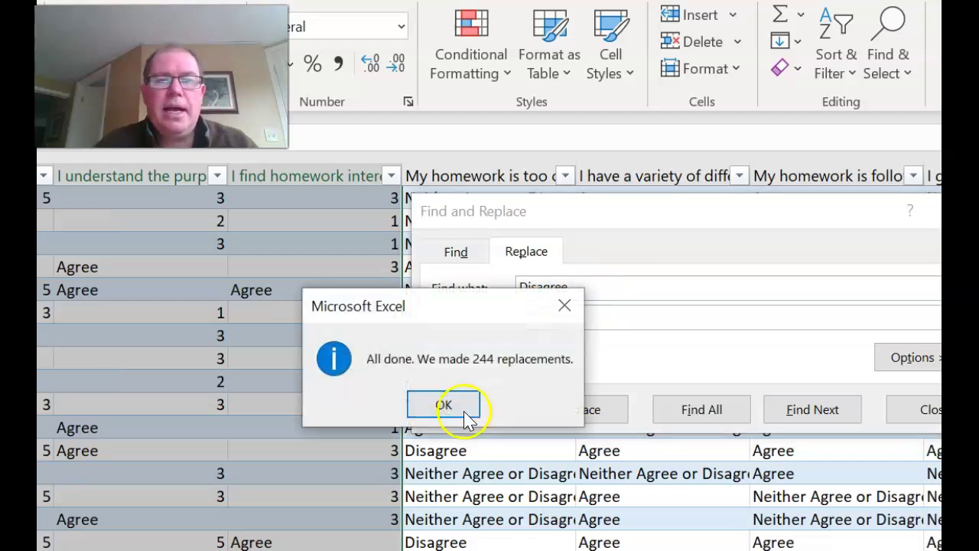
click(444, 405)
Change all the 2s in columns B–D to 4 and clear the search value
double_click(545, 286)
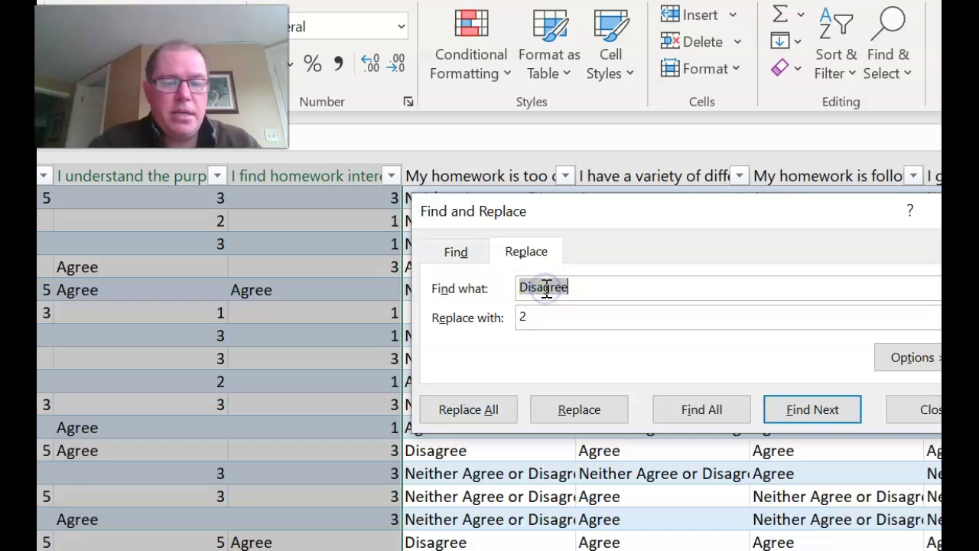
text(A)
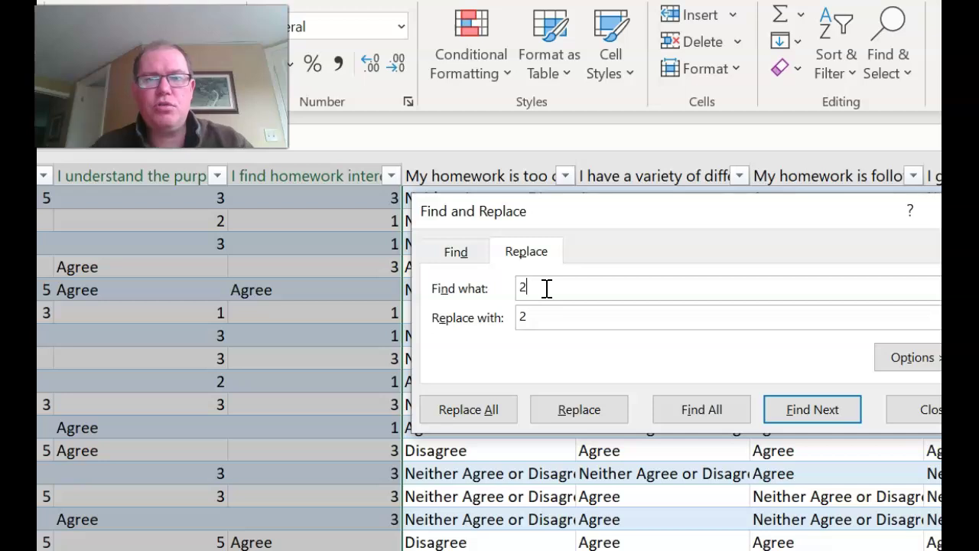
double_click(525, 317)
key(BackSpace)
text(4)
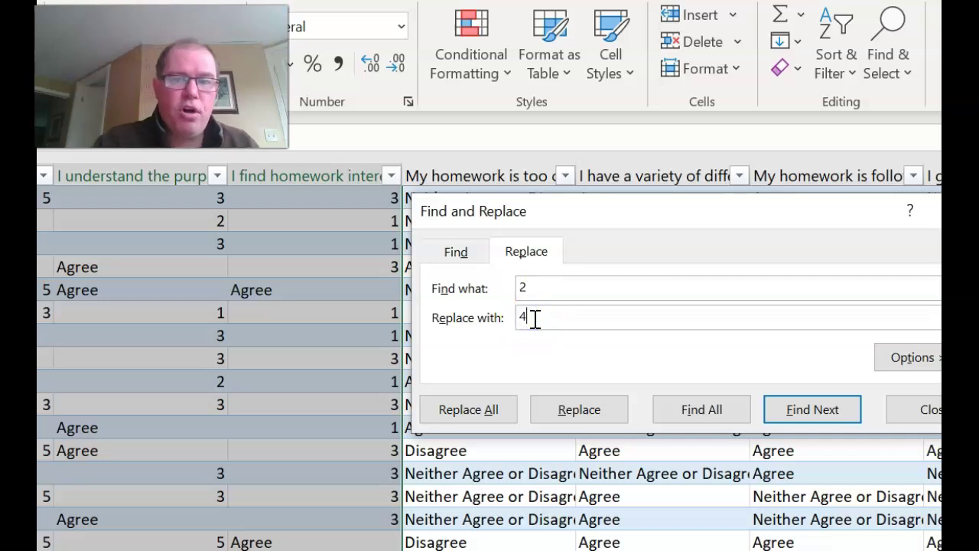
click(467, 413)
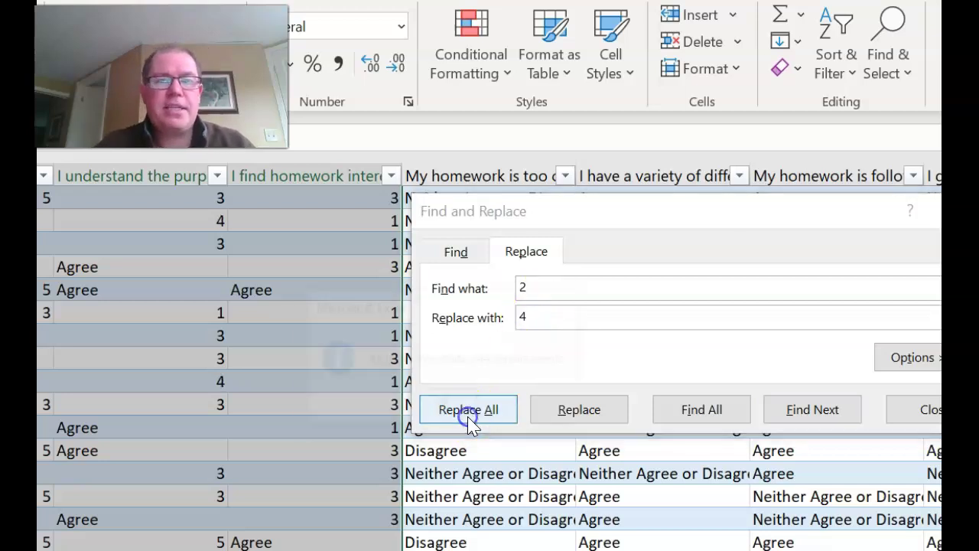
click(446, 407)
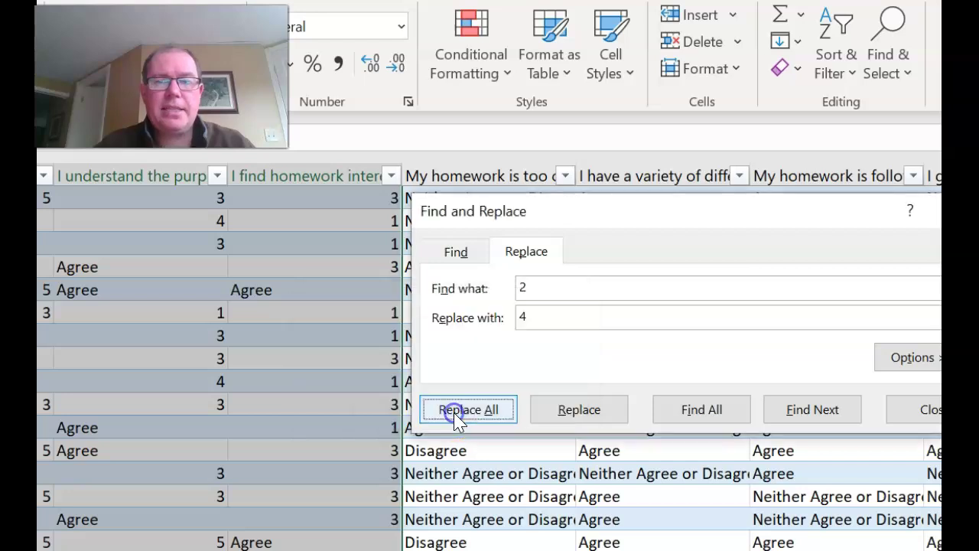
click(550, 286)
key(BackSpace)
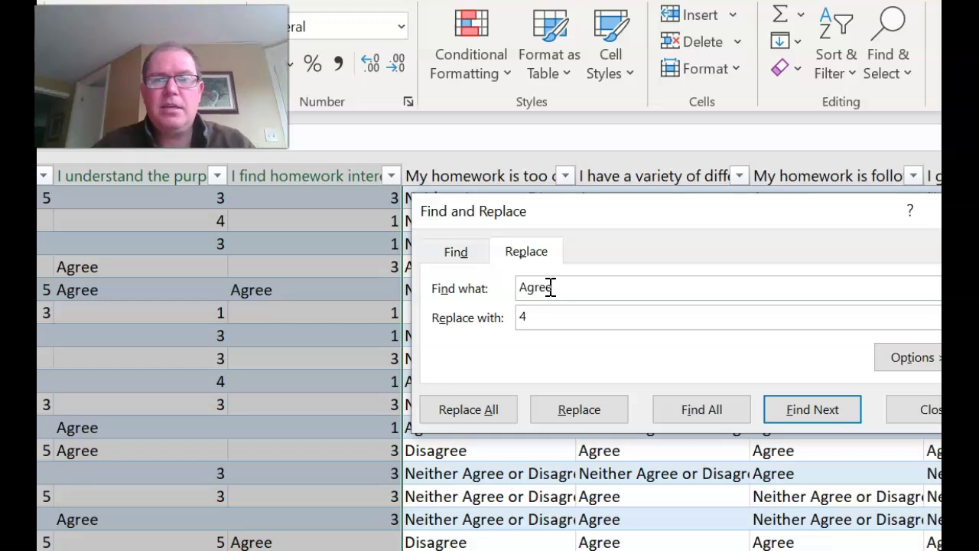
Replace every 'Agree' in columns B–D with 2 (761 replacements) and close Find and Replace
text(Agree)
click(535, 320)
key(BackSpace)
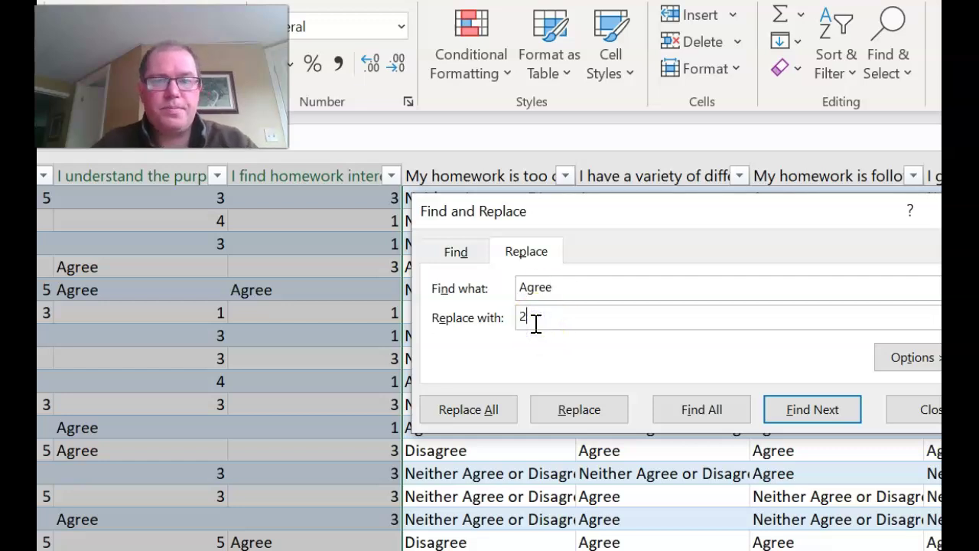
click(473, 413)
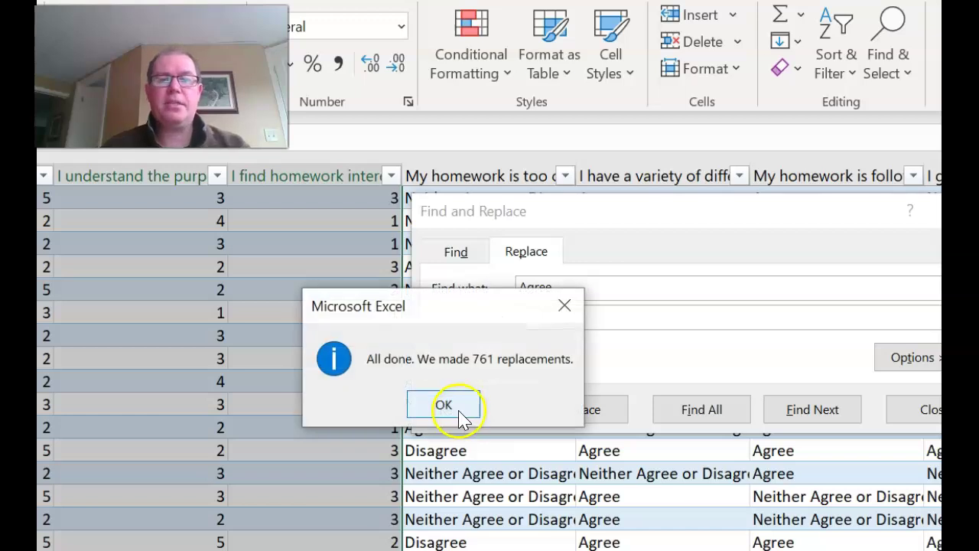
click(470, 411)
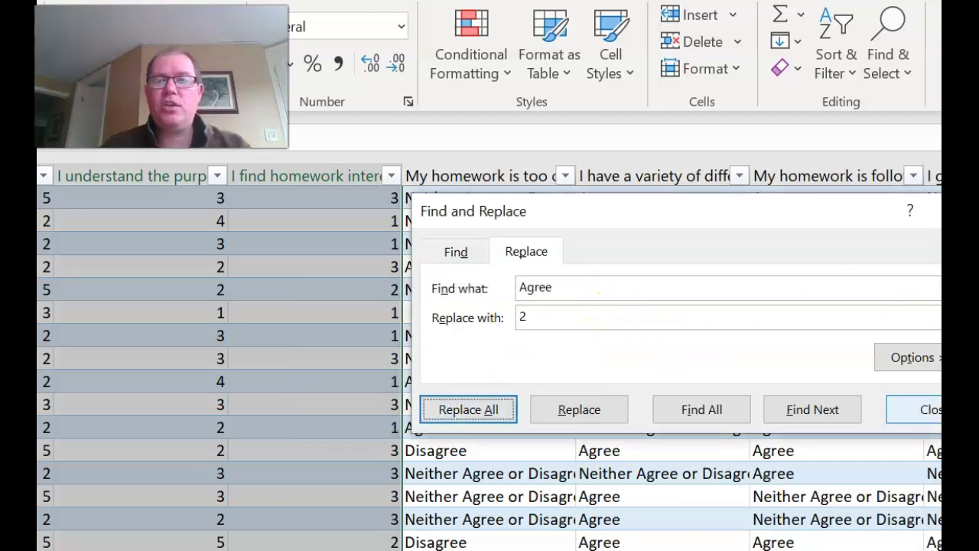
click(922, 409)
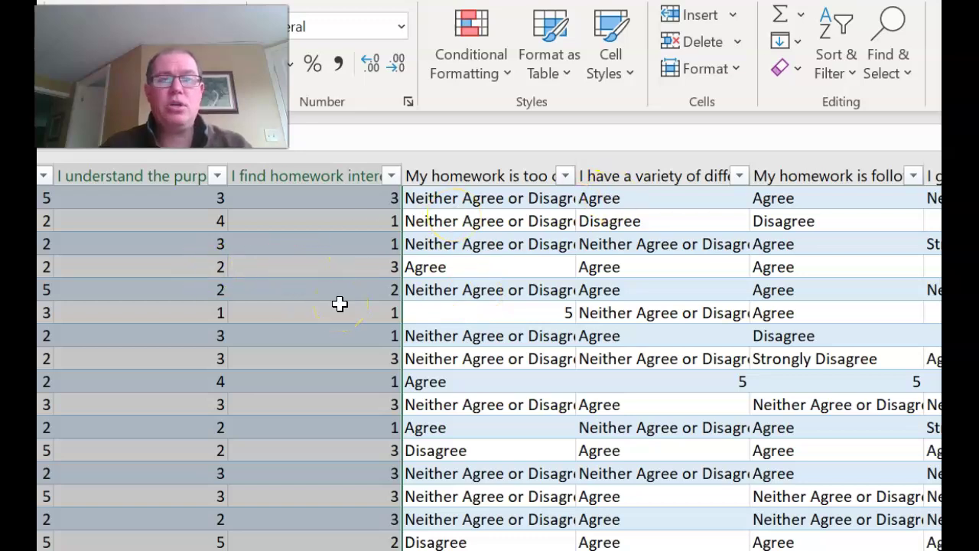
click(462, 176)
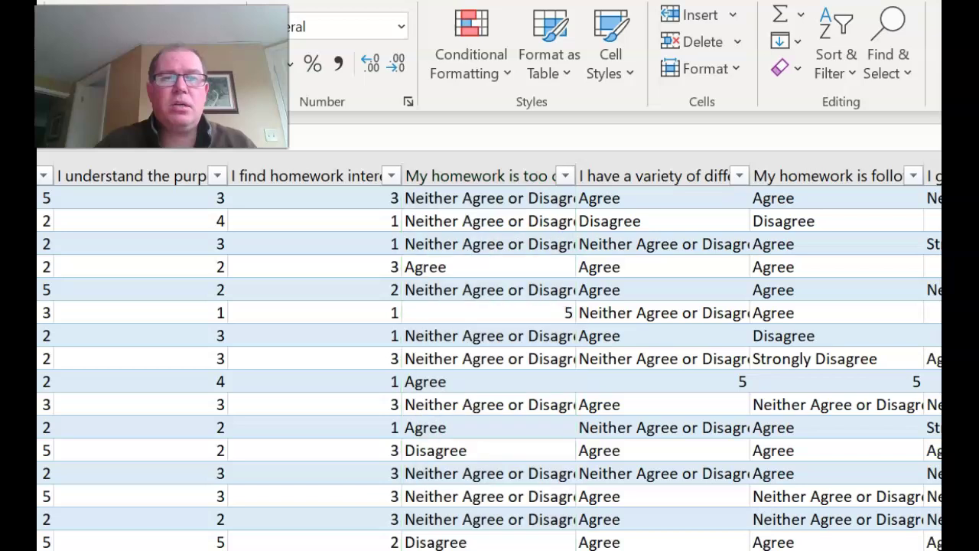
click(490, 171)
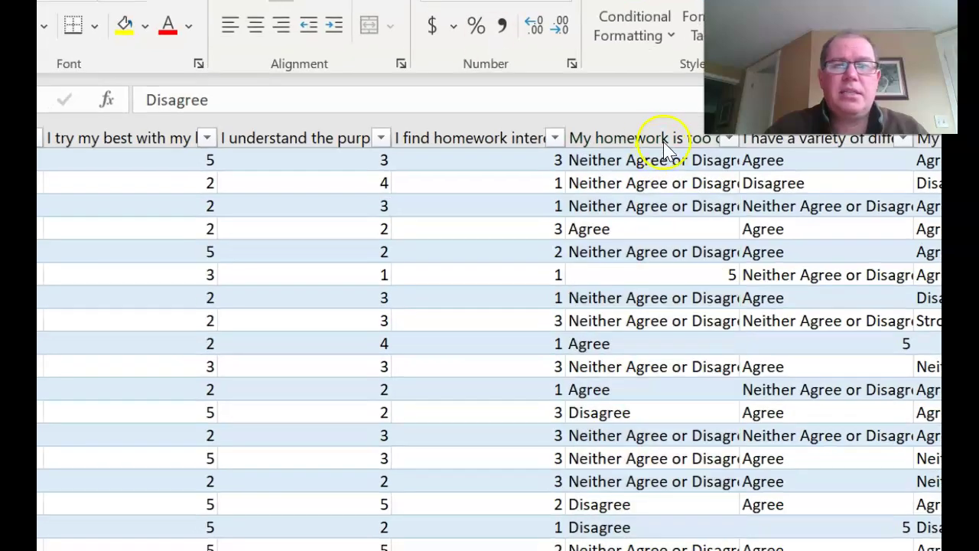
click(492, 171)
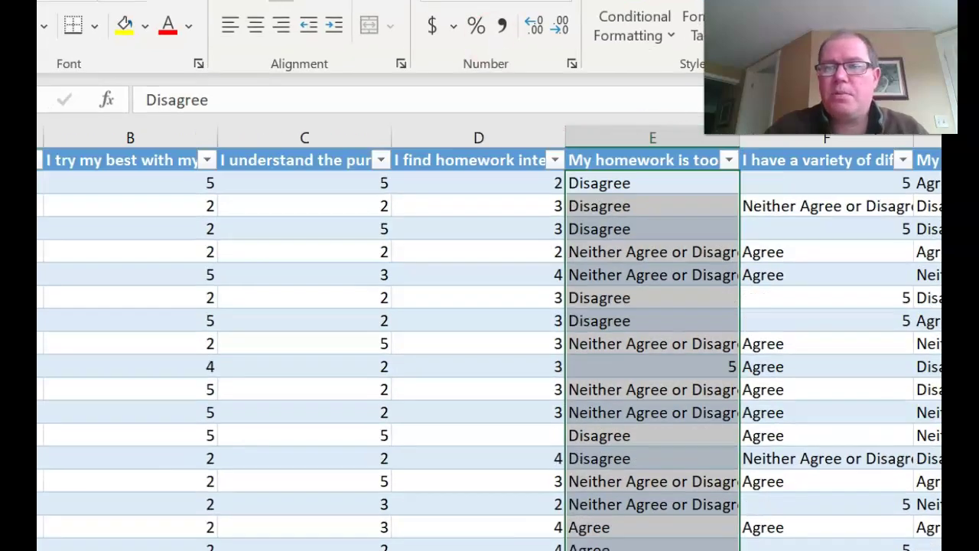
drag(632, 157, 650, 252)
click(632, 157)
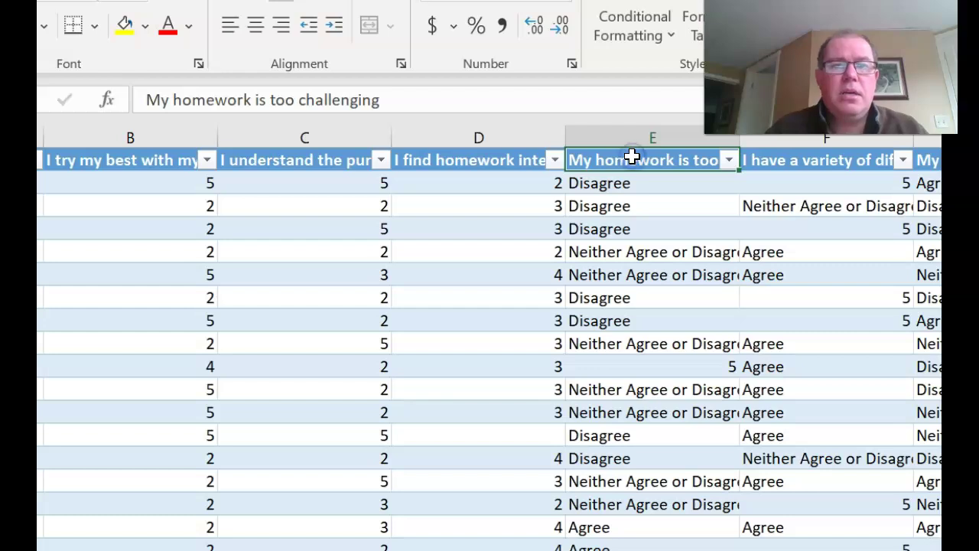